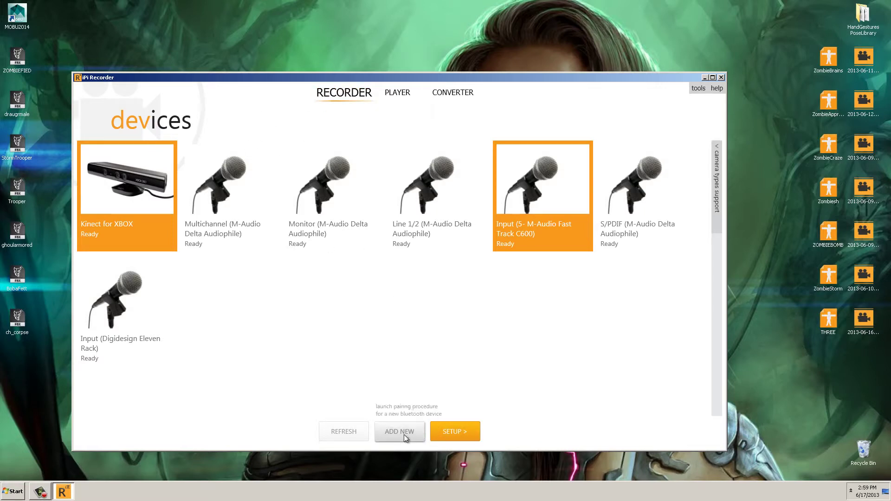
Step: Proceed to setup with the Kinect for XBOX and the M-Audio Fast Track microphone, and check the audio mode and microphone options
{"action": "left_click", "coordinate": [455, 431]}
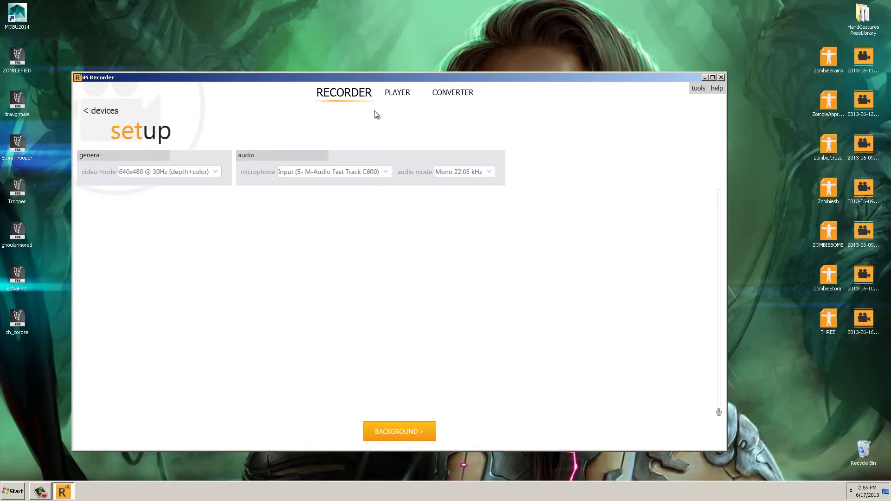
{"action": "left_click", "coordinate": [464, 172]}
{"action": "left_click", "coordinate": [385, 170]}
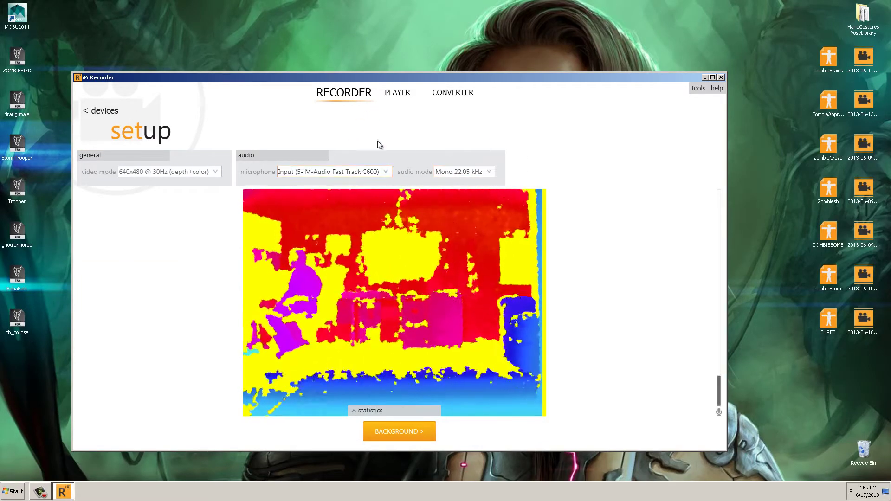
Step: Look at the Player and Converter modes, and return to the Recorder setup
{"action": "left_click", "coordinate": [398, 95]}
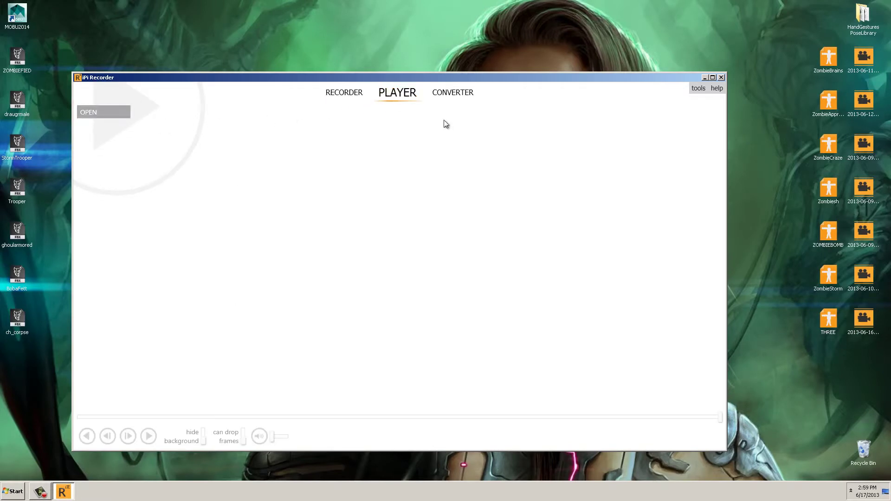
{"action": "left_click", "coordinate": [446, 93]}
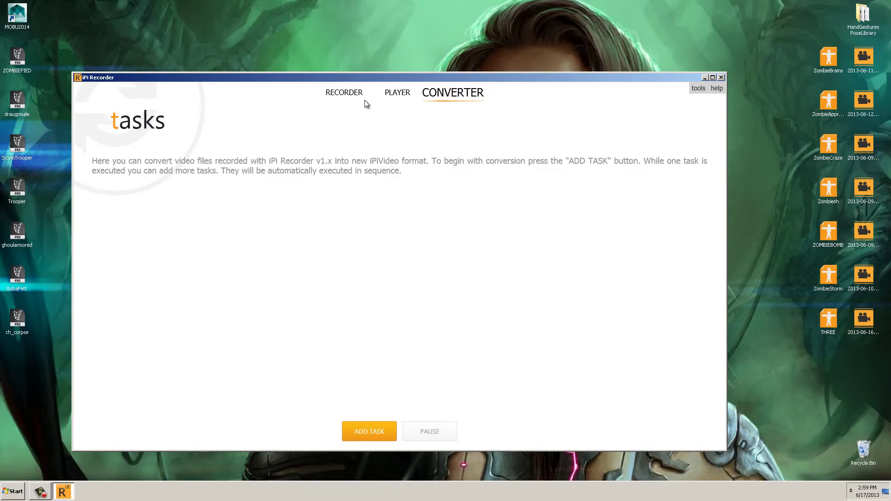
{"action": "left_click", "coordinate": [347, 93]}
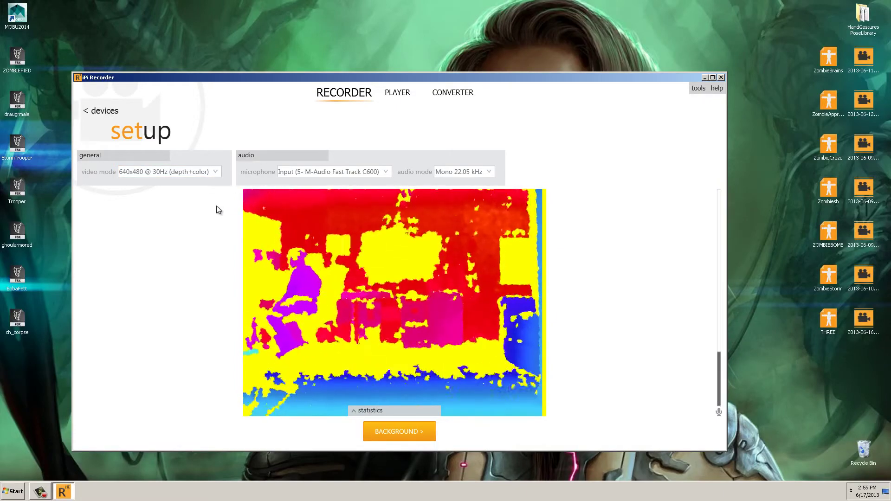
Step: Set the video mode to 320x240 @ 30Hz (depth+color)
{"action": "left_click", "coordinate": [214, 173]}
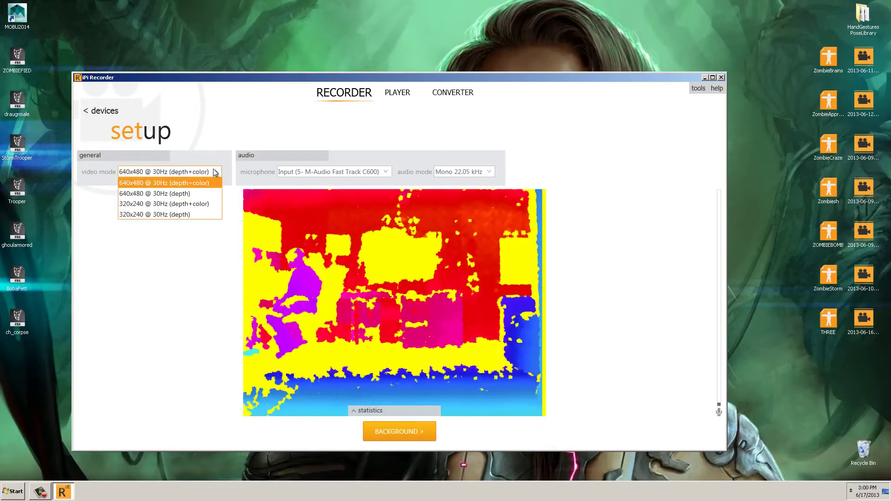
{"action": "left_click", "coordinate": [213, 137]}
{"action": "left_click", "coordinate": [213, 174]}
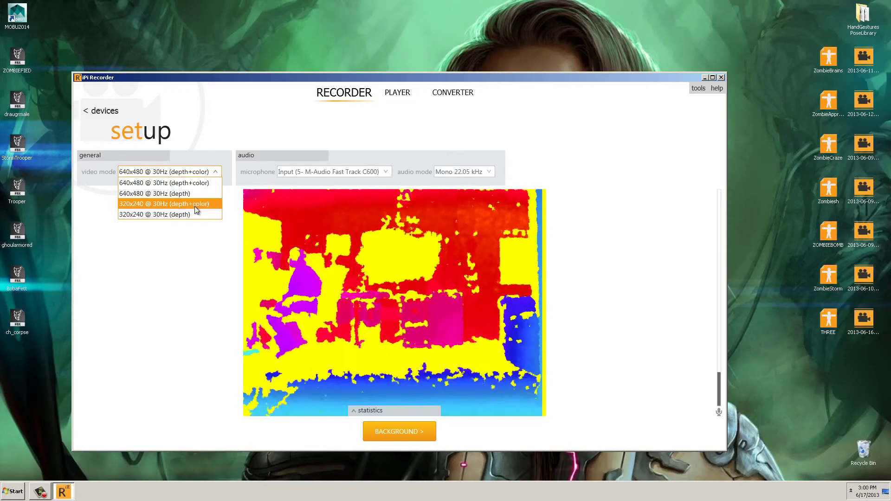
{"action": "left_click", "coordinate": [196, 208]}
Step: Show the Kinect image unmirrored in the depth layout with a color inset, and preview it in full screen
{"action": "mouse_move", "coordinate": [358, 308]}
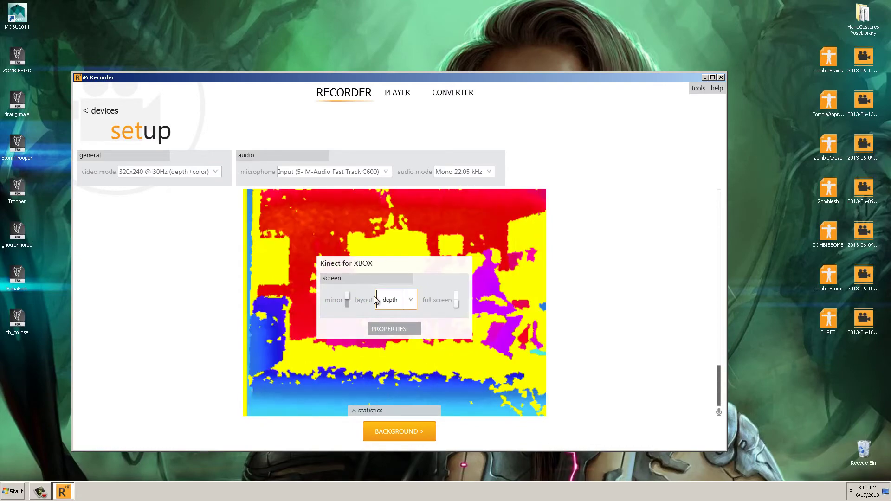
{"action": "left_click", "coordinate": [348, 299]}
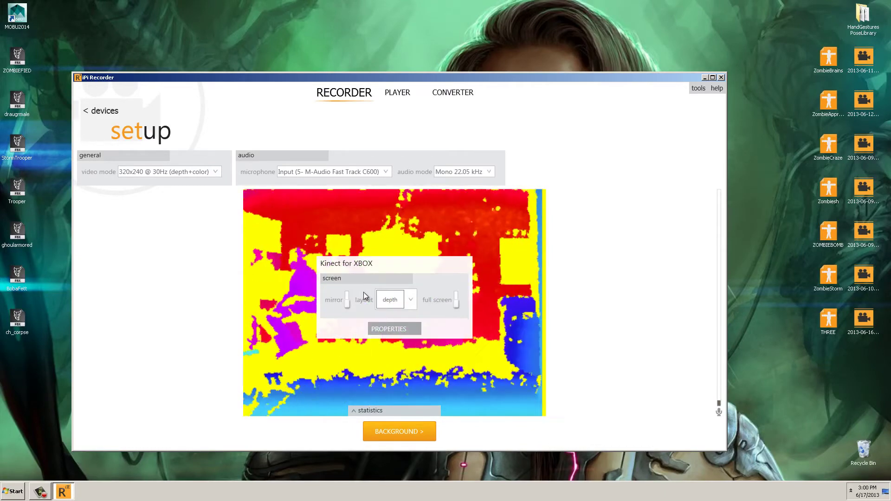
{"action": "left_click", "coordinate": [392, 300]}
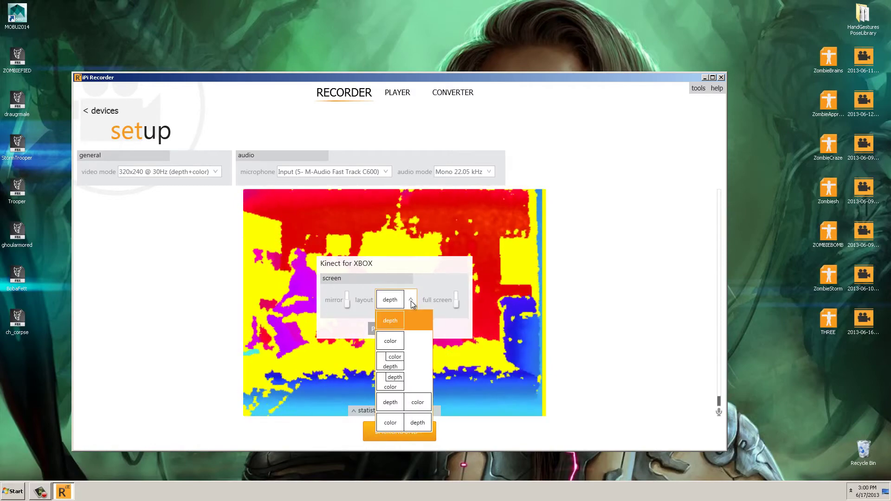
{"action": "left_click", "coordinate": [416, 357]}
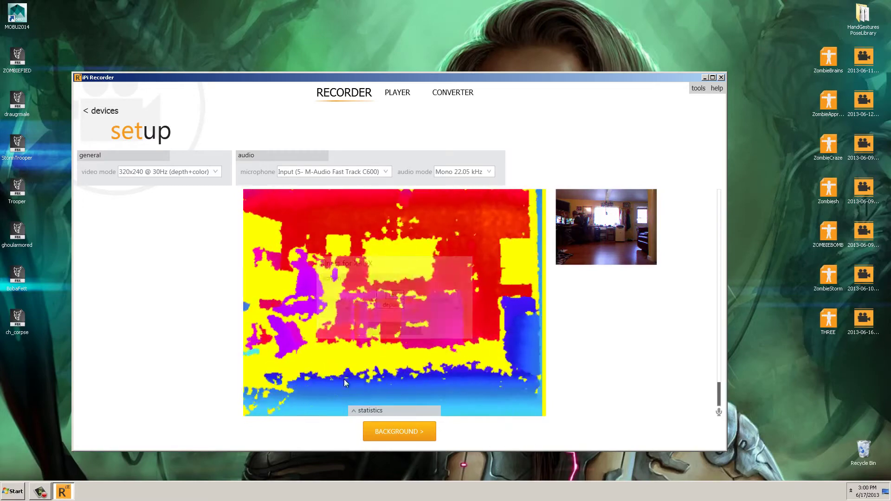
{"action": "left_click", "coordinate": [457, 304]}
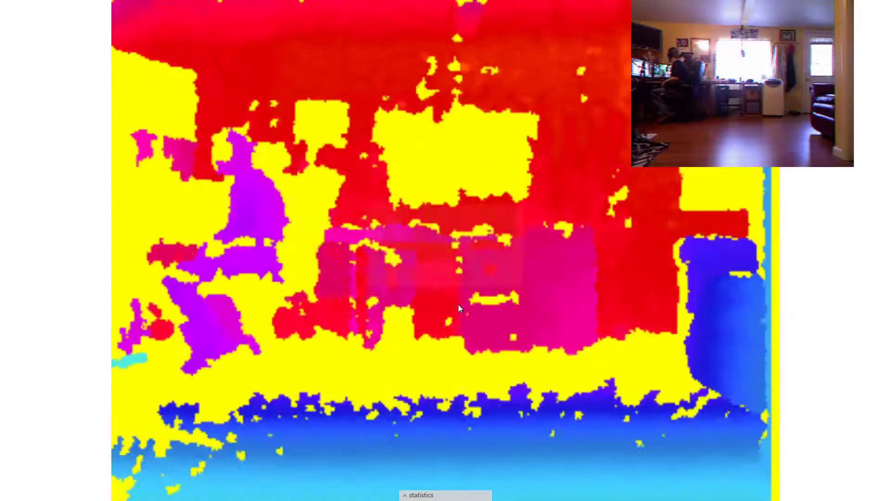
{"action": "left_click", "coordinate": [507, 248]}
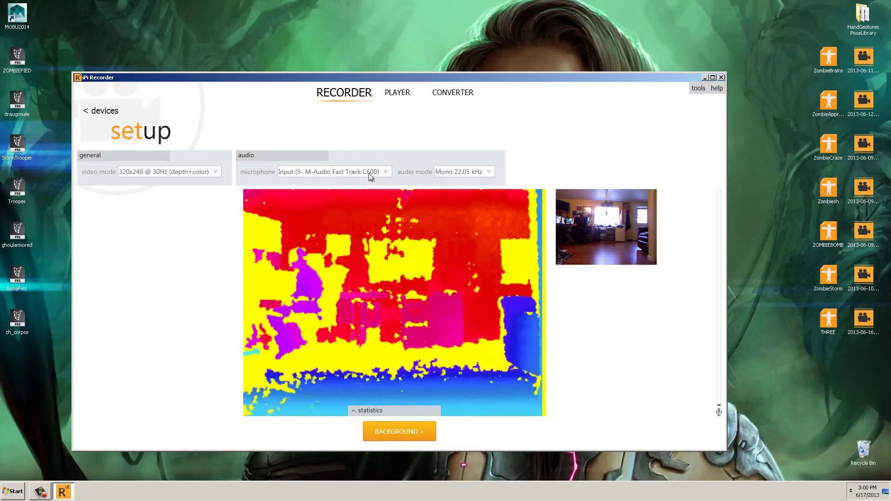
Step: Return to the devices page and refresh the list to bring in the PlayStation Move controllers
{"action": "left_click", "coordinate": [109, 112]}
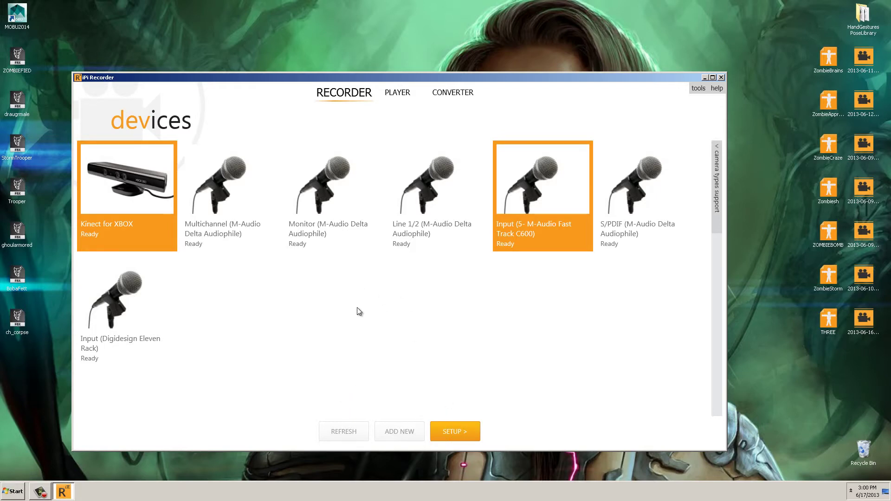
{"action": "left_click", "coordinate": [367, 428]}
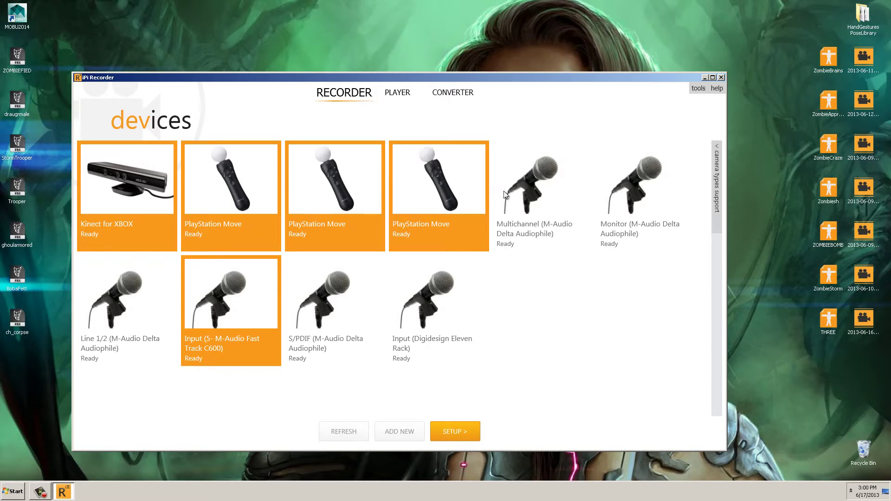
{"action": "left_click", "coordinate": [400, 97]}
{"action": "left_click", "coordinate": [355, 93]}
Step: Open the setup for the selected devices in a maximized window and set the Kinect view layout to depth only
{"action": "left_click", "coordinate": [472, 430]}
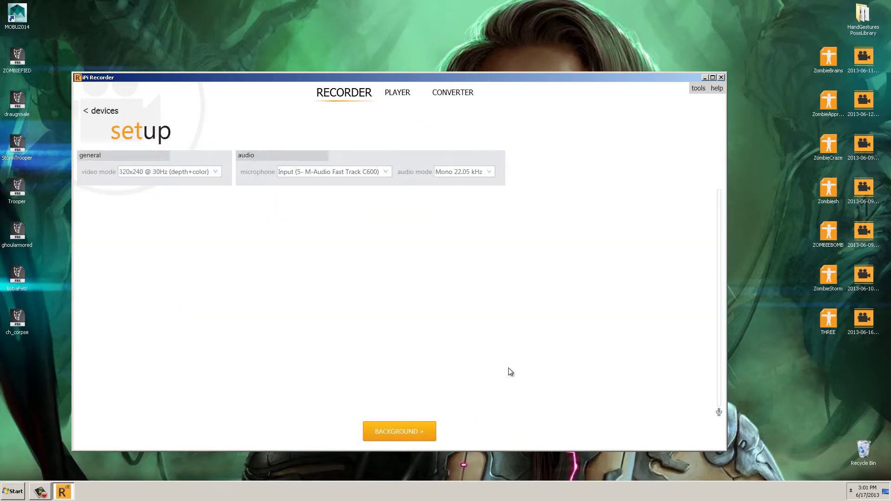
{"action": "left_click", "coordinate": [713, 78]}
{"action": "mouse_move", "coordinate": [316, 234]}
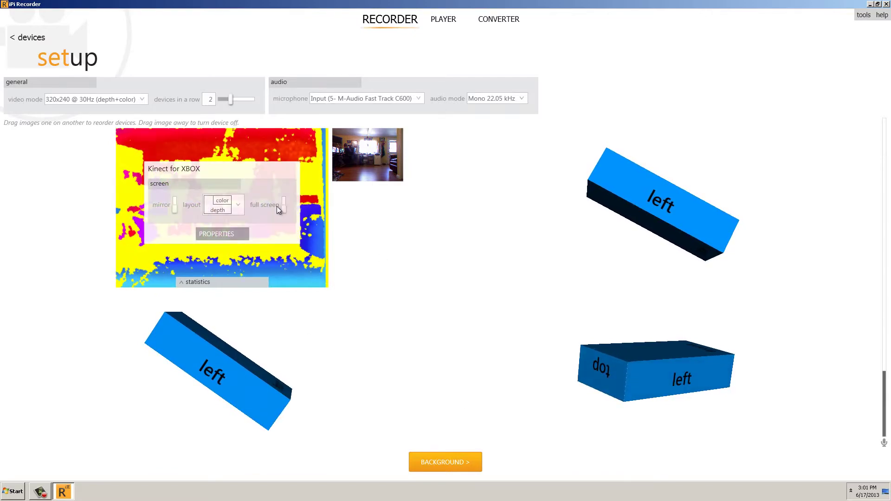
{"action": "left_click", "coordinate": [225, 205]}
{"action": "left_click", "coordinate": [241, 226]}
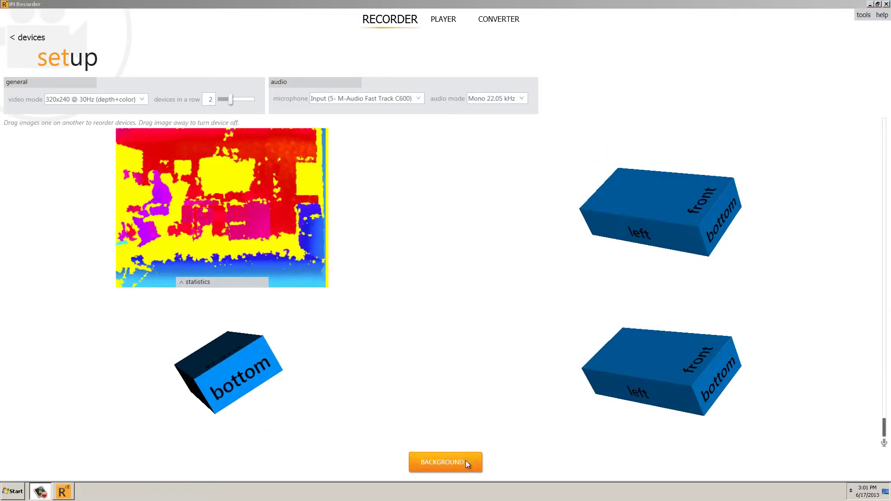
Step: Go to the background stage and run the Kinect background evaluation
{"action": "left_click", "coordinate": [466, 460]}
{"action": "mouse_move", "coordinate": [411, 315]}
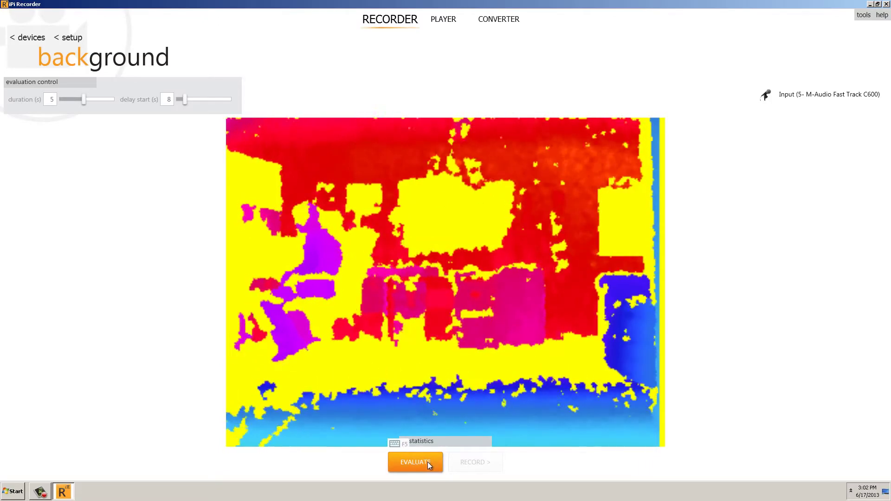
{"action": "key", "text": "F5"}
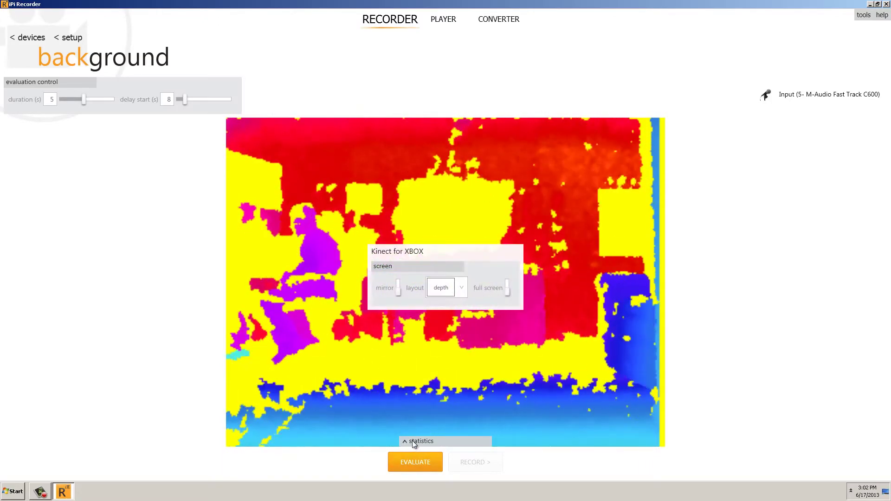
{"action": "left_click", "coordinate": [425, 465]}
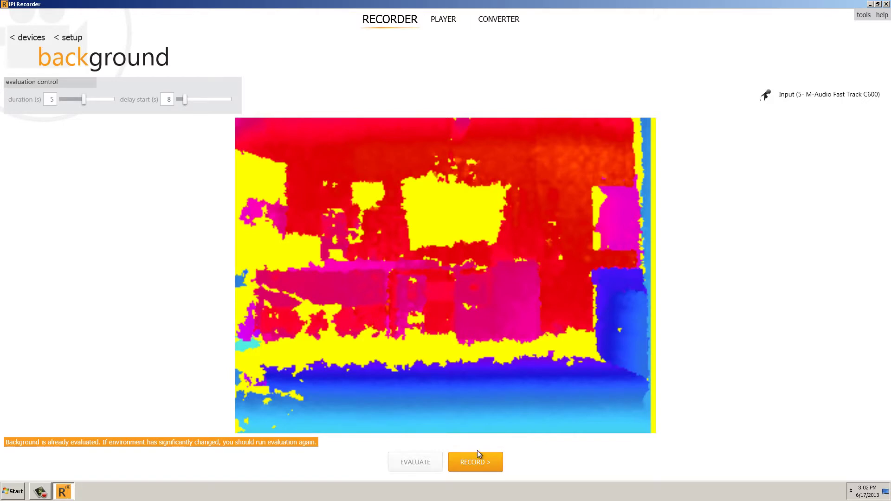
{"action": "mouse_move", "coordinate": [366, 267]}
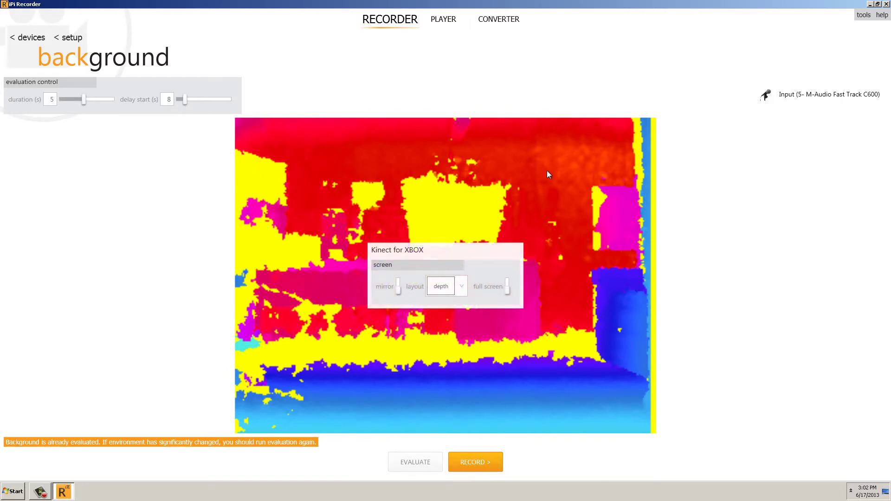
Step: Go to the record stage and set JPEG color compression at quality 40, keeping Background subtraction for depth compression
{"action": "left_click", "coordinate": [489, 458]}
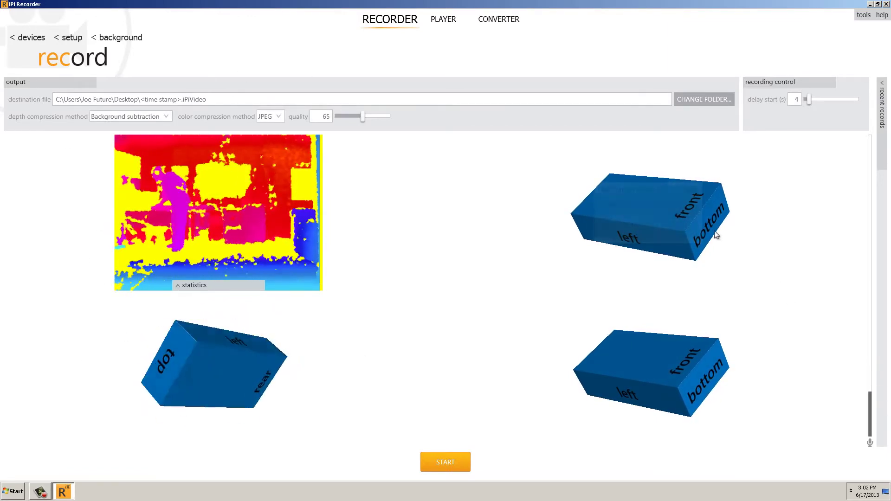
{"action": "left_click", "coordinate": [277, 118]}
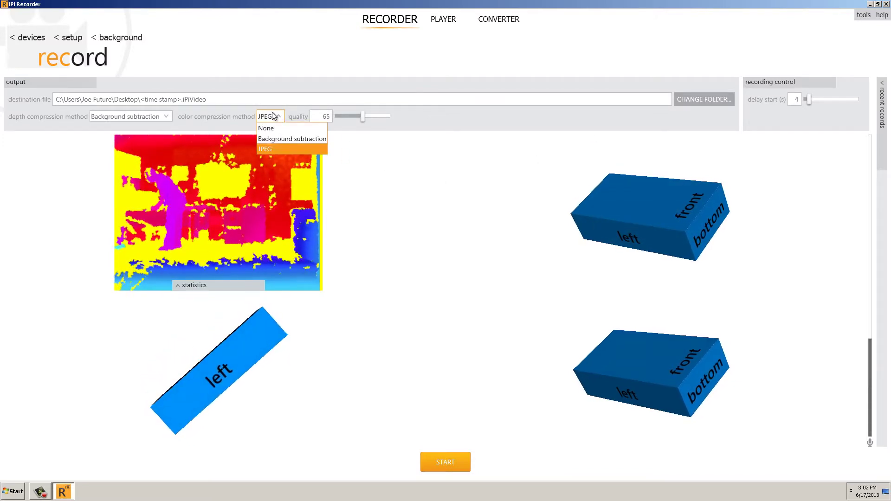
{"action": "left_click", "coordinate": [270, 149]}
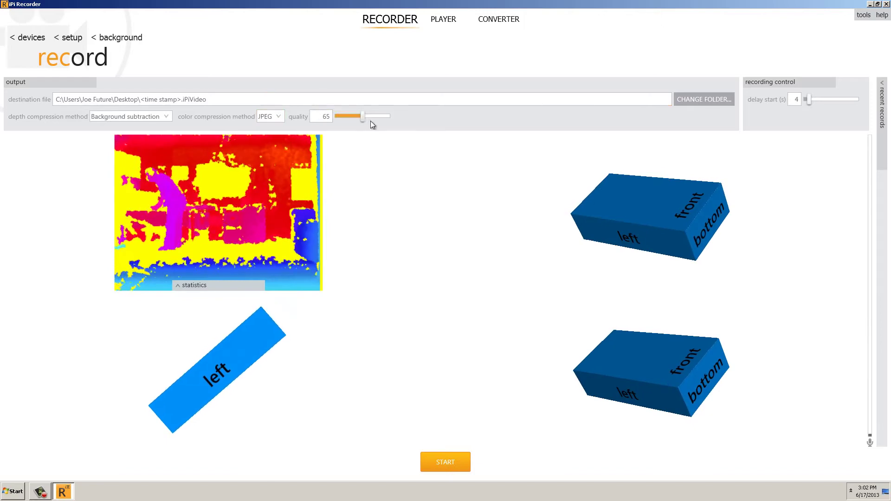
{"action": "left_click_drag", "start_coordinate": [363, 118], "coordinate": [344, 116]}
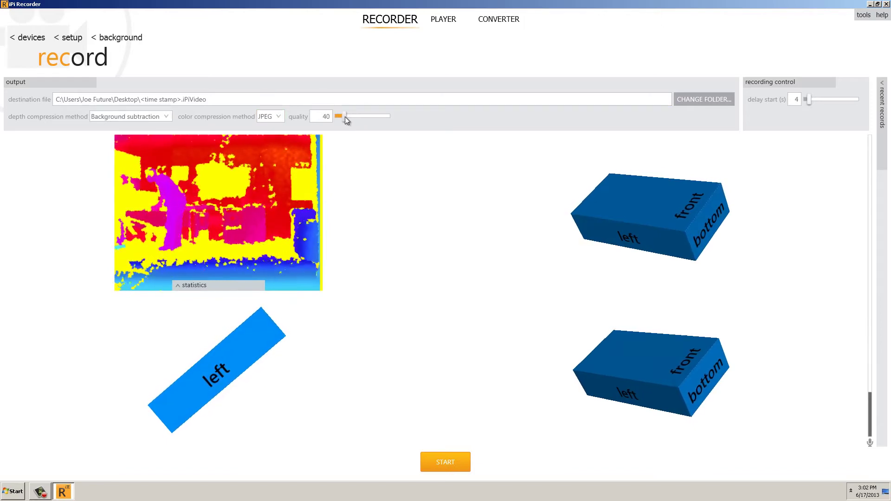
{"action": "left_click", "coordinate": [126, 119]}
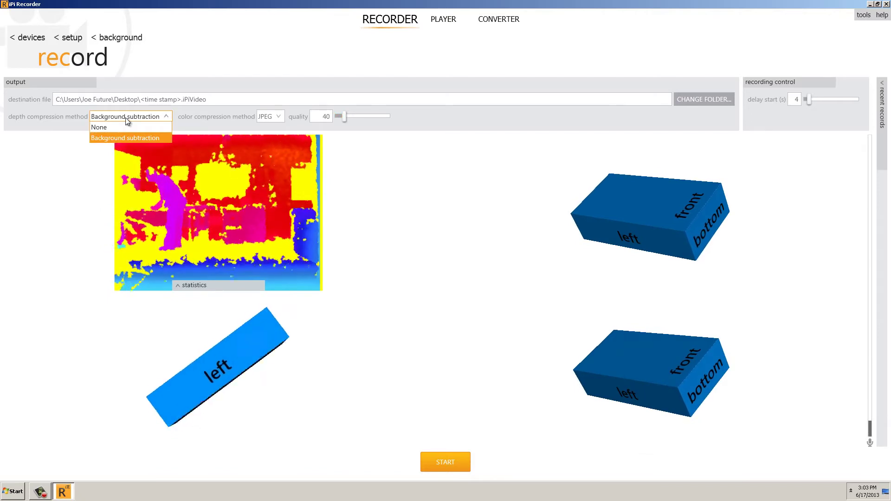
{"action": "left_click", "coordinate": [189, 48]}
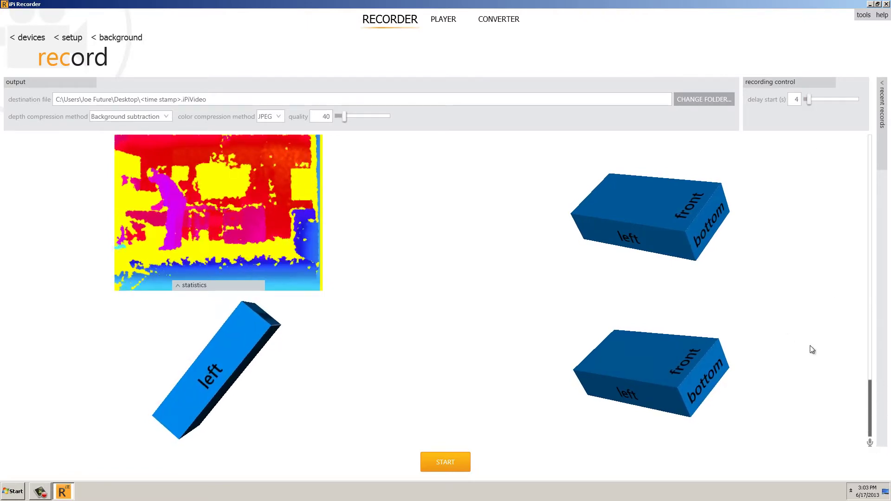
Step: Record a motion capture take with the Kinect and Move controllers, and narrow the recent records list
{"action": "mouse_move", "coordinate": [703, 197]}
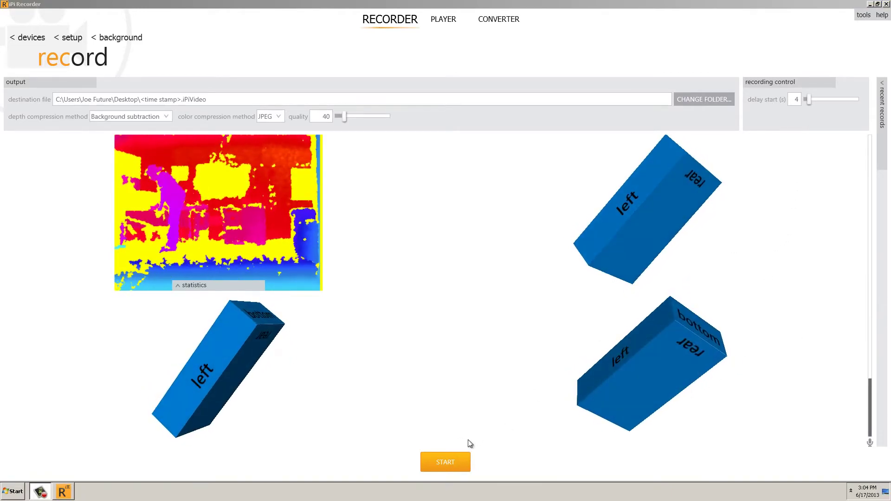
{"action": "left_click", "coordinate": [449, 461]}
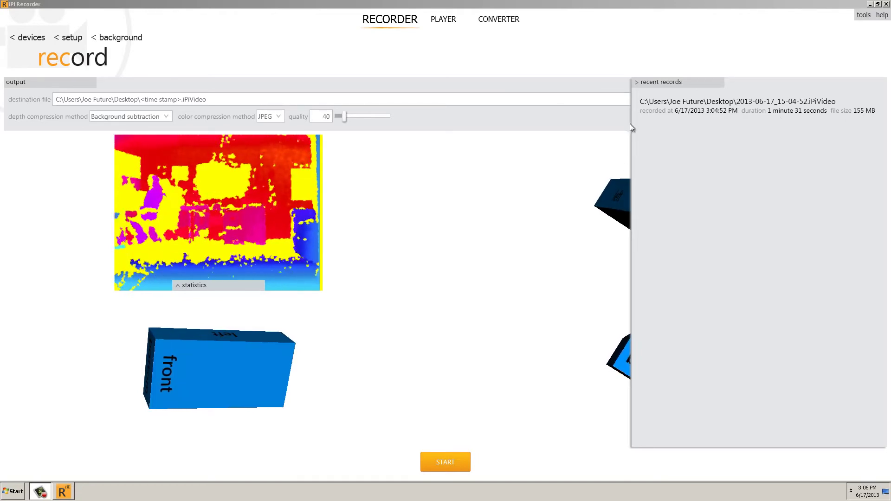
{"action": "left_click_drag", "start_coordinate": [630, 124], "coordinate": [666, 123]}
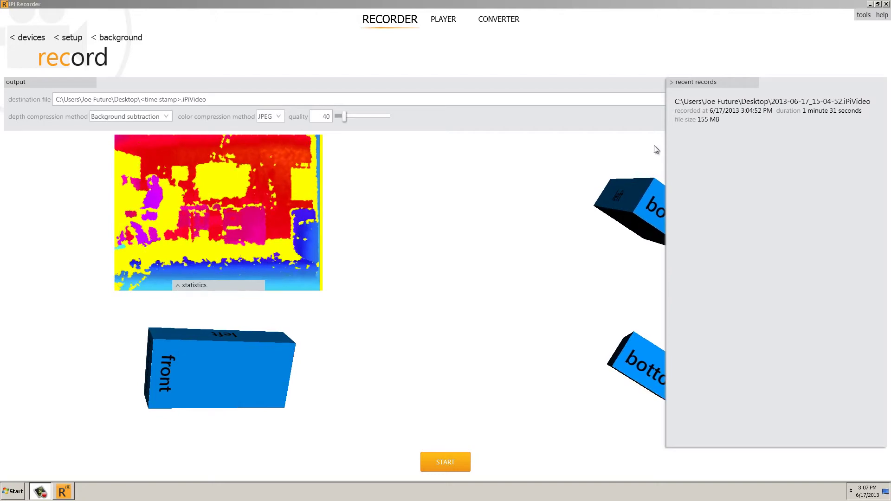
Step: Play the recorded take 2013-06-17_15-04-52.iPiVideo from the recent records and mute its audio
{"action": "mouse_move", "coordinate": [716, 116]}
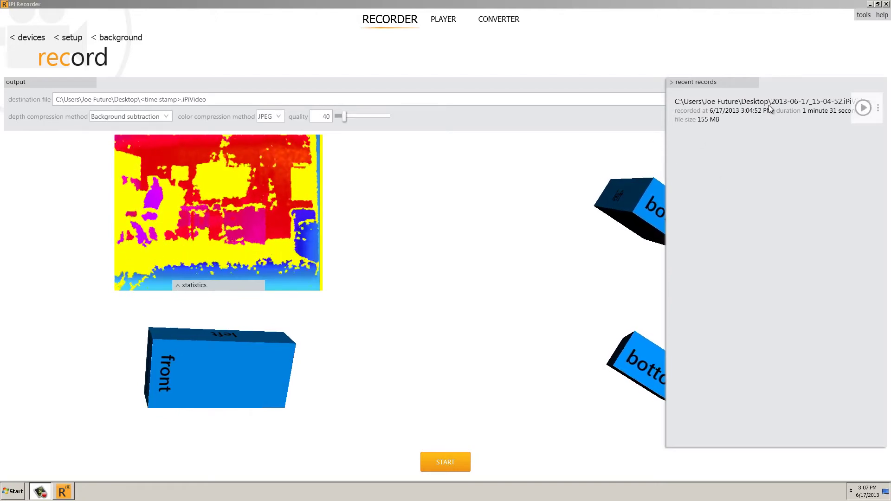
{"action": "left_click", "coordinate": [881, 113]}
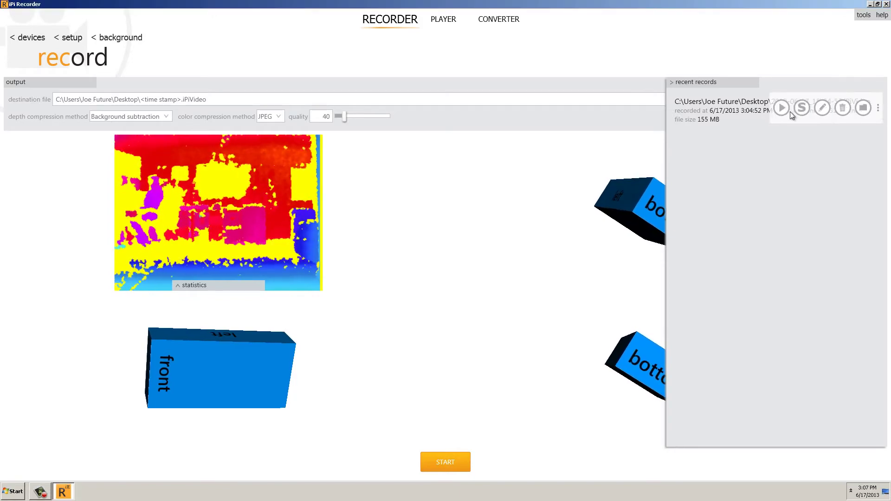
{"action": "left_click", "coordinate": [782, 108]}
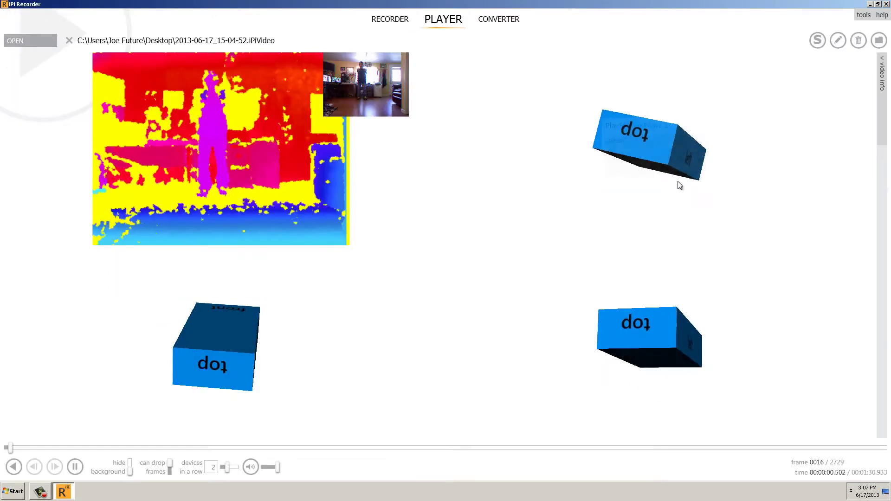
{"action": "left_click", "coordinate": [251, 467]}
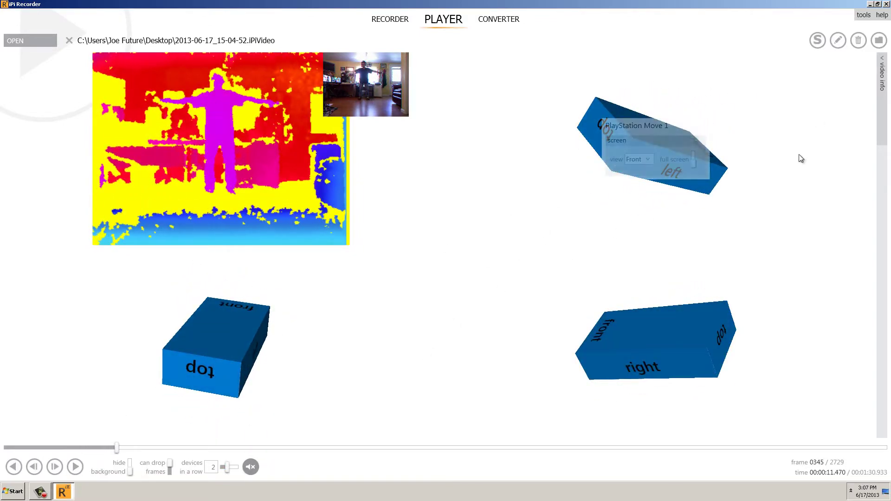
Step: Create an iPi Mocap Studio project from the recorded take with a male actor 1.63 meters tall
{"action": "mouse_move", "coordinate": [223, 95]}
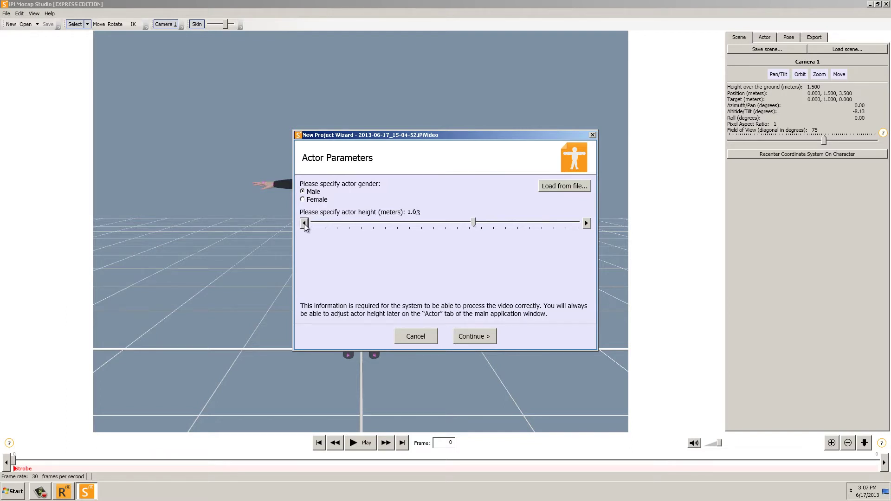
{"action": "left_click", "coordinate": [469, 336]}
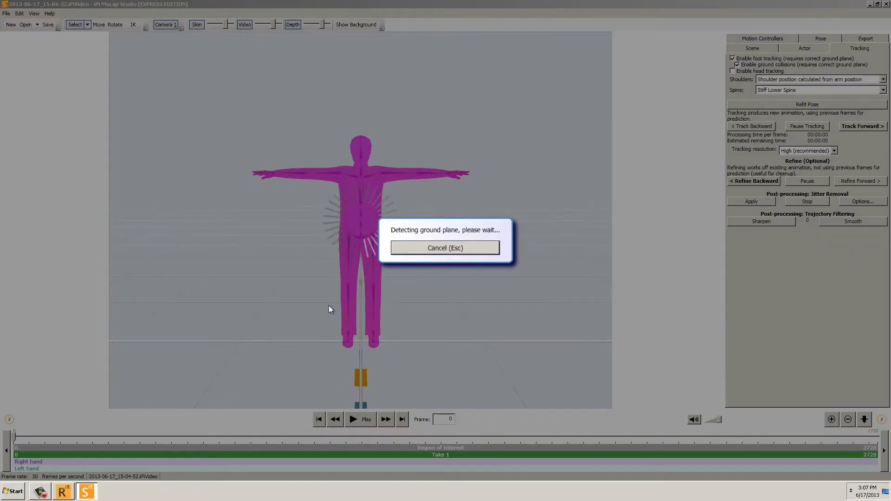
Step: Play the take with its audio muted and examine the depth data, actor model and motion controllers from different angles
{"action": "key", "text": "space"}
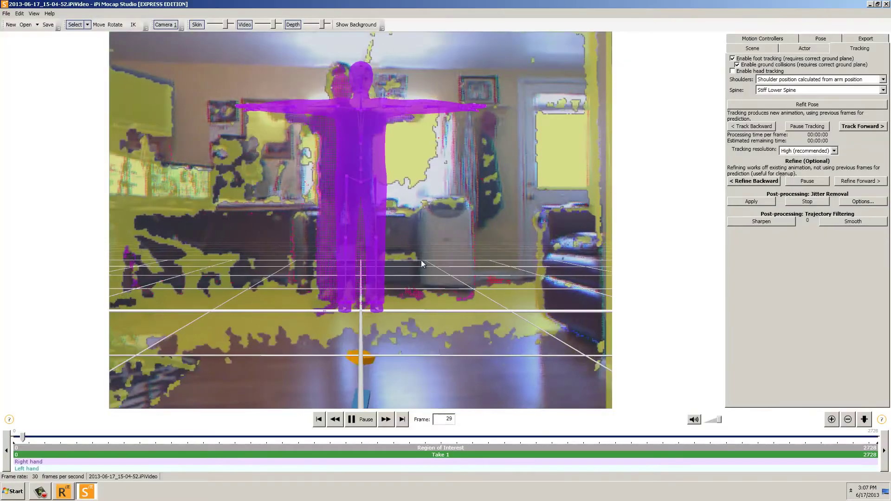
{"action": "left_click", "coordinate": [694, 419]}
{"action": "right_click_drag", "start_coordinate": [351, 277], "coordinate": [420, 270]}
{"action": "scroll", "coordinate": [335, 294], "scroll_direction": "down", "scroll_amount": 3}
{"action": "scroll", "coordinate": [462, 269], "scroll_direction": "up", "scroll_amount": 1}
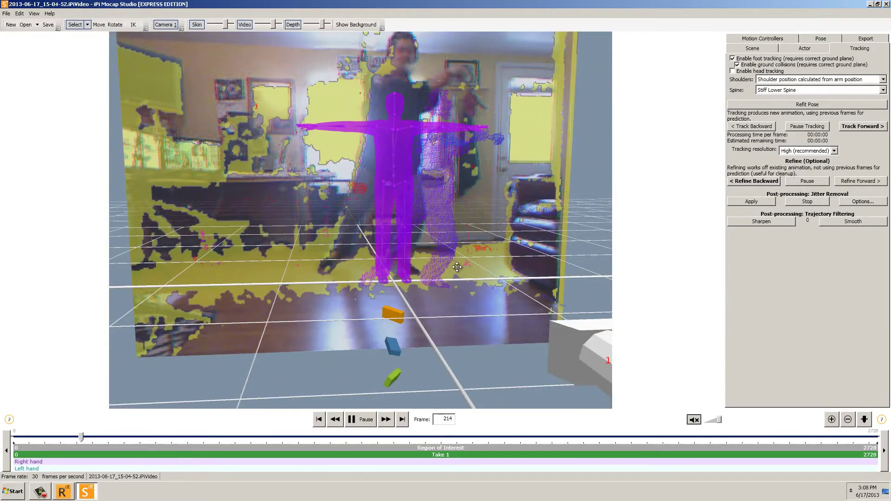
{"action": "middle_click_drag", "start_coordinate": [457, 267], "coordinate": [430, 260]}
{"action": "right_click_drag", "start_coordinate": [370, 320], "coordinate": [375, 363]}
{"action": "scroll", "coordinate": [375, 363], "scroll_direction": "down", "scroll_amount": 2}
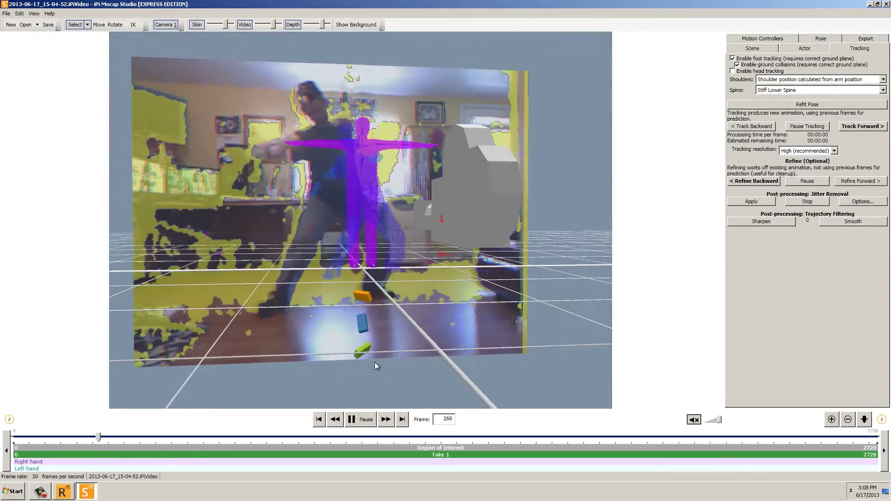
{"action": "scroll", "coordinate": [375, 363], "scroll_direction": "up", "scroll_amount": 3}
{"action": "middle_click_drag", "start_coordinate": [415, 235], "coordinate": [430, 143]}
{"action": "right_click_drag", "start_coordinate": [430, 221], "coordinate": [437, 275]}
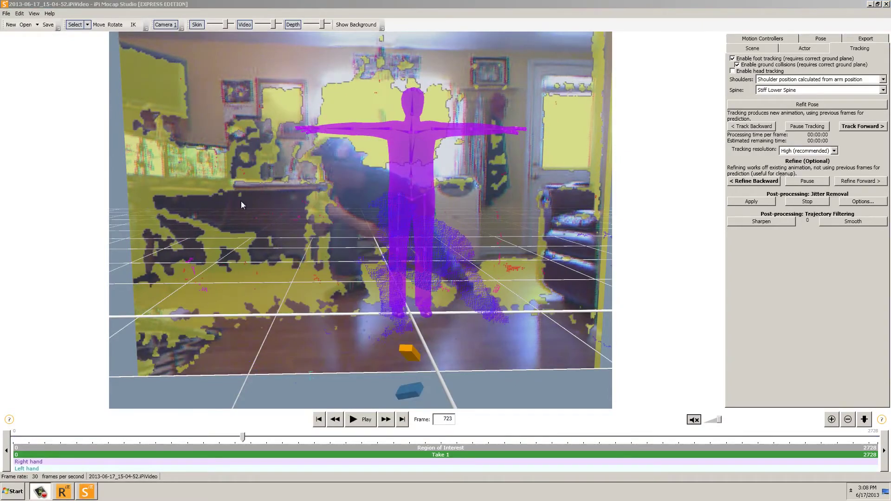
{"action": "middle_click_drag", "start_coordinate": [243, 204], "coordinate": [228, 224]}
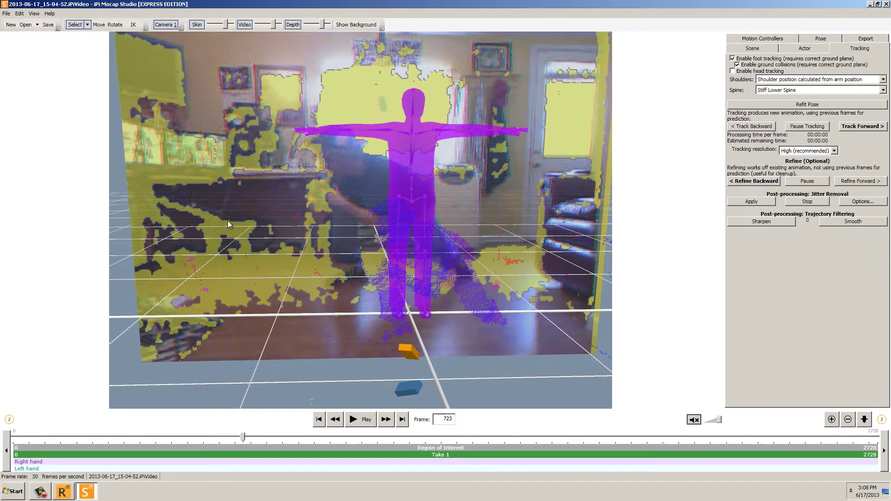
Step: Hide the depth background and color the point cloud with the RGB data
{"action": "left_click", "coordinate": [35, 14]}
{"action": "left_click", "coordinate": [74, 127]}
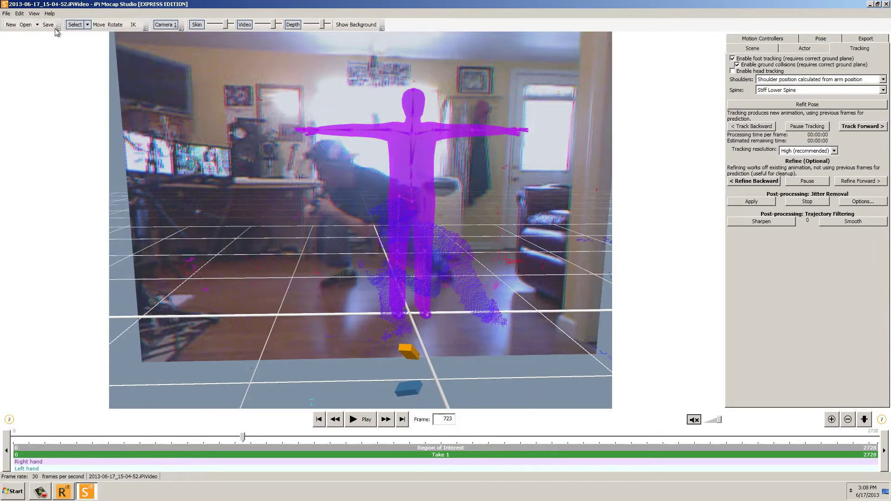
{"action": "left_click", "coordinate": [35, 14]}
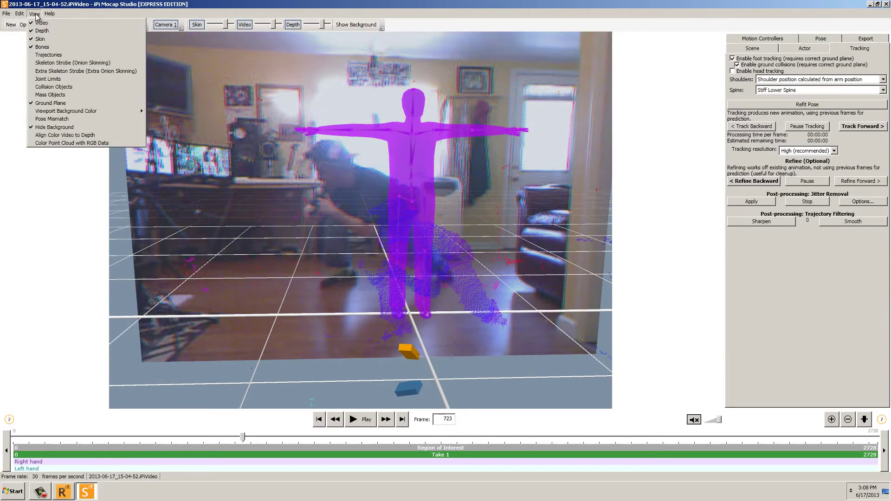
{"action": "left_click", "coordinate": [87, 144]}
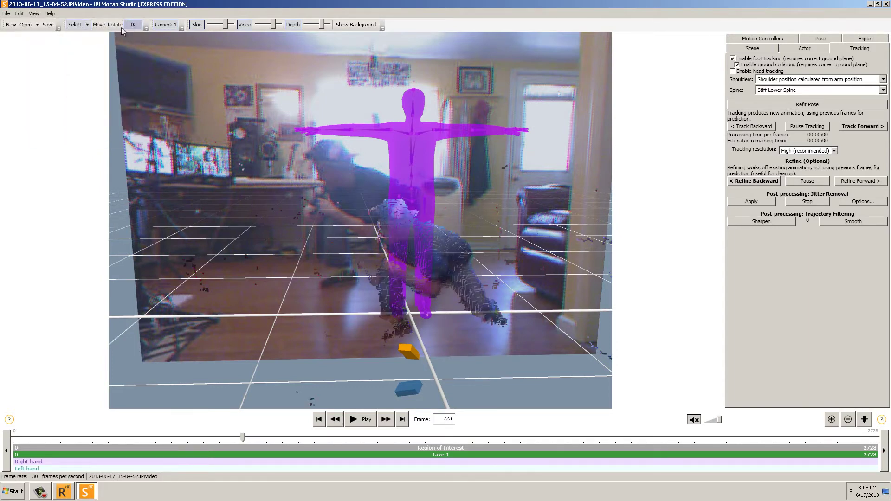
Step: Fade the video overlay to a low opacity and hide the ground plane
{"action": "left_click_drag", "start_coordinate": [273, 26], "coordinate": [263, 26]}
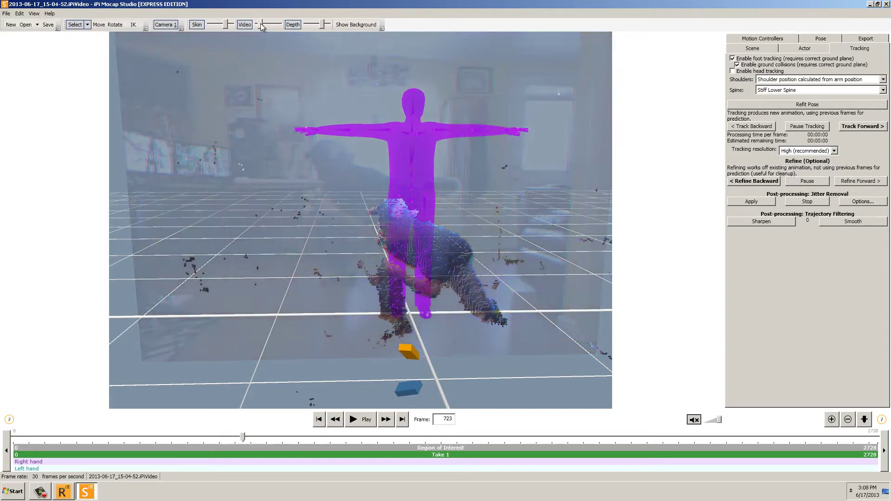
{"action": "left_click", "coordinate": [35, 14]}
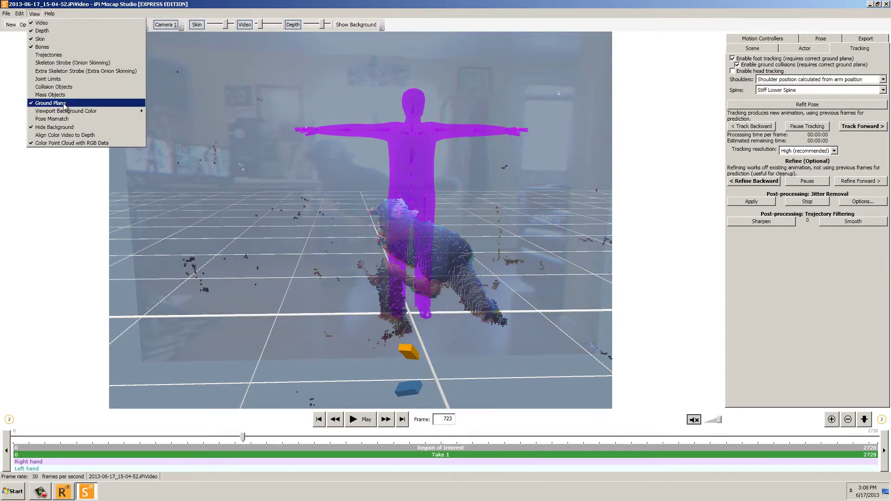
{"action": "left_click", "coordinate": [64, 103]}
Step: Change the viewport background to a very dark color
{"action": "left_click", "coordinate": [35, 14]}
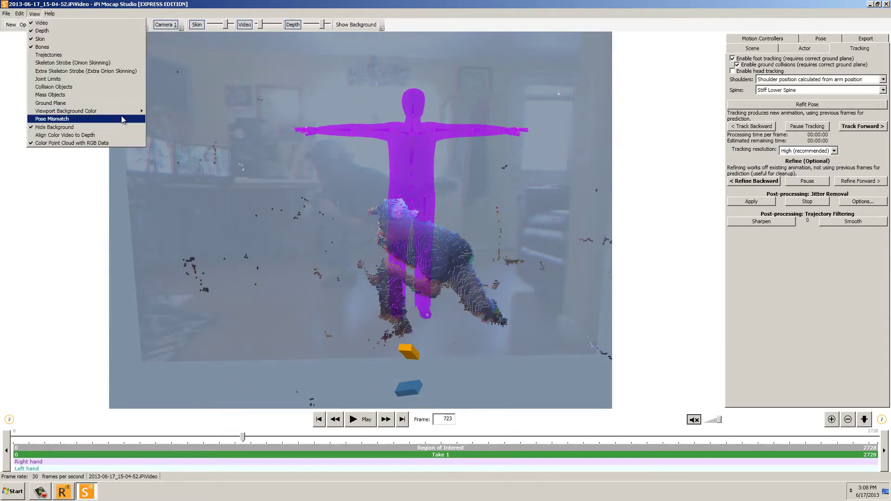
{"action": "left_click", "coordinate": [198, 152]}
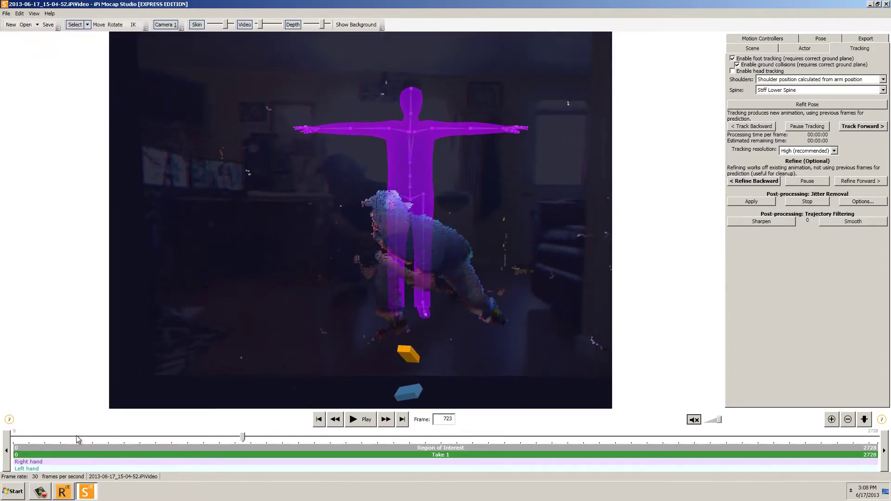
Step: Scrub through the opening frames of the take and inspect the performer's pose against the actor model
{"action": "left_click_drag", "start_coordinate": [69, 441], "coordinate": [167, 451]}
{"action": "left_click_drag", "start_coordinate": [244, 452], "coordinate": [27, 449]}
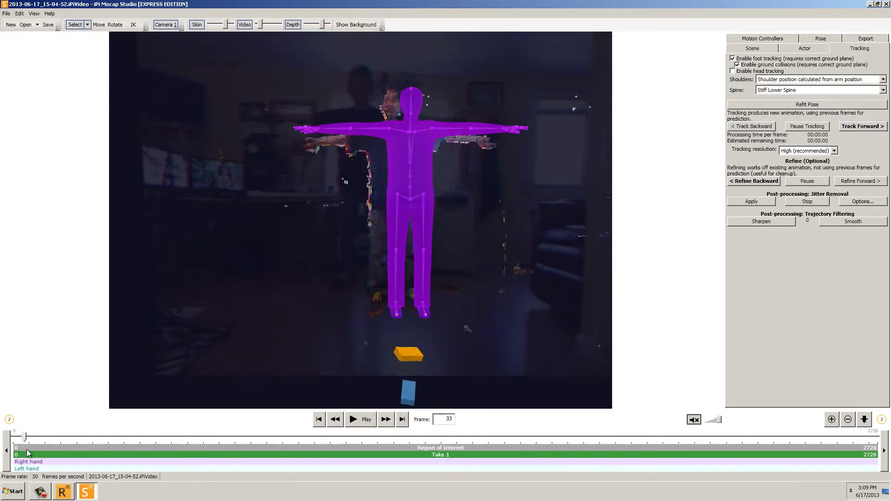
{"action": "mouse_move", "coordinate": [252, 157]}
{"action": "right_mouse_down"}
{"action": "mouse_move", "coordinate": [342, 193]}
{"action": "mouse_move", "coordinate": [439, 269]}
{"action": "mouse_move", "coordinate": [464, 210]}
{"action": "mouse_move", "coordinate": [481, 227]}
{"action": "mouse_move", "coordinate": [484, 195]}
{"action": "mouse_move", "coordinate": [457, 300]}
{"action": "mouse_move", "coordinate": [439, 289]}
{"action": "mouse_move", "coordinate": [463, 283]}
{"action": "mouse_move", "coordinate": [483, 308]}
{"action": "right_mouse_up"}
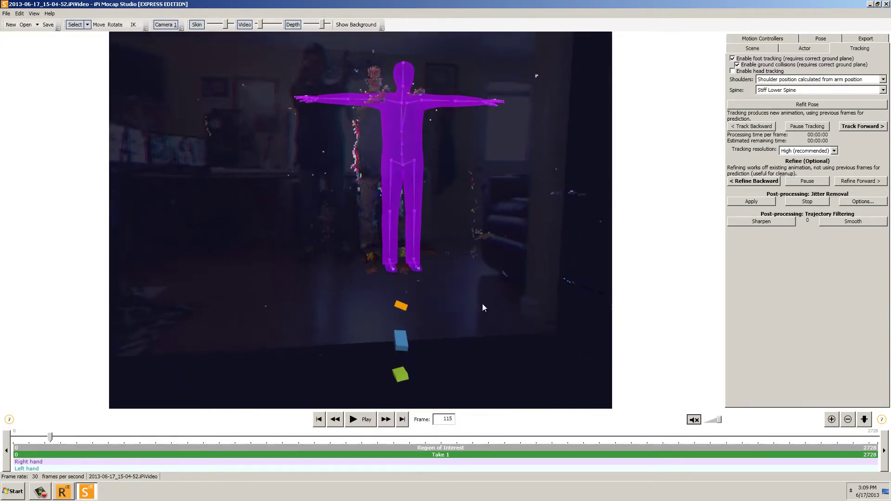
{"action": "mouse_move", "coordinate": [449, 240]}
{"action": "right_mouse_down"}
{"action": "mouse_move", "coordinate": [507, 248]}
{"action": "mouse_move", "coordinate": [402, 239]}
{"action": "mouse_move", "coordinate": [453, 252]}
{"action": "mouse_move", "coordinate": [459, 228]}
{"action": "right_mouse_up"}
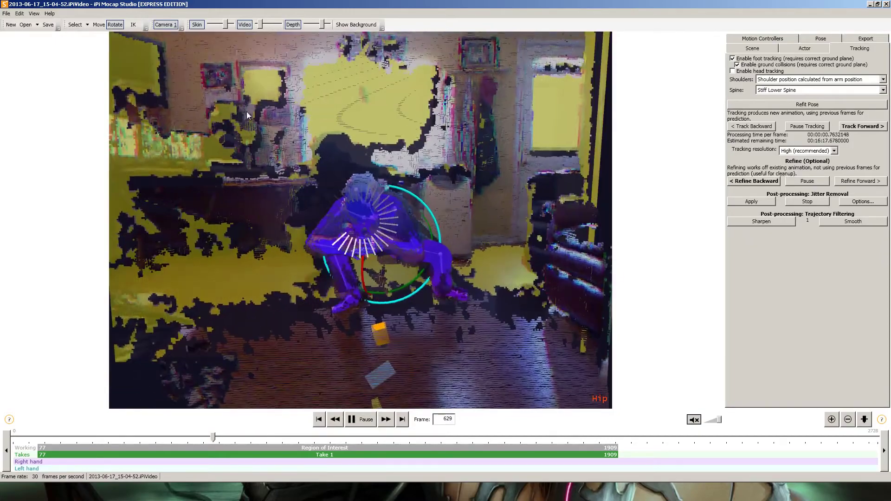
Step: Hide the depth background again and inspect the crouching tracked actor up close while tracking runs
{"action": "left_click", "coordinate": [34, 13]}
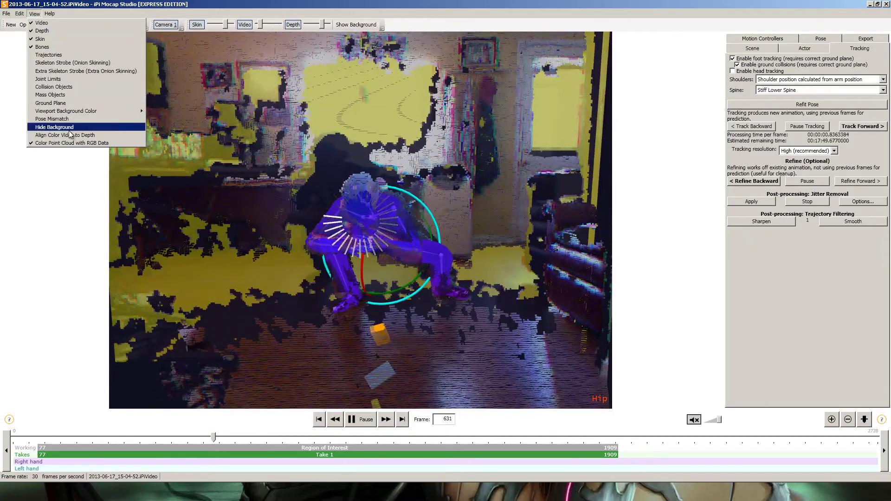
{"action": "left_click", "coordinate": [55, 127]}
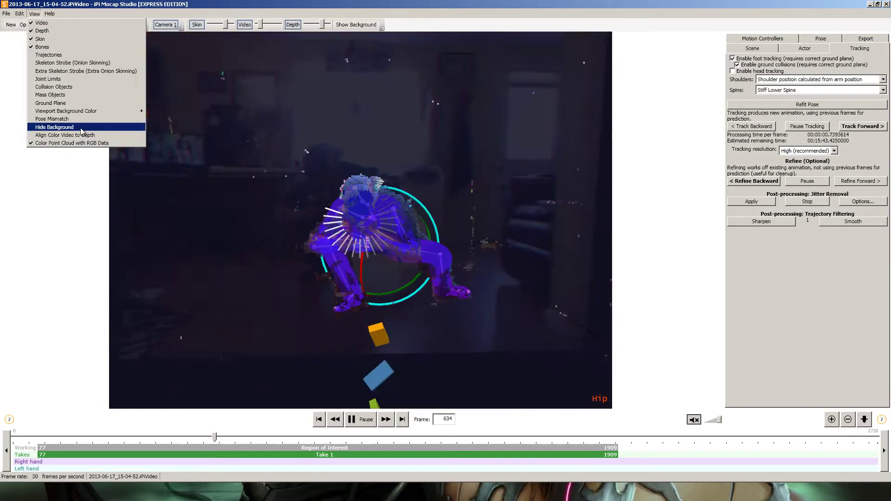
{"action": "scroll", "coordinate": [378, 213], "scroll_direction": "up", "scroll_amount": 3}
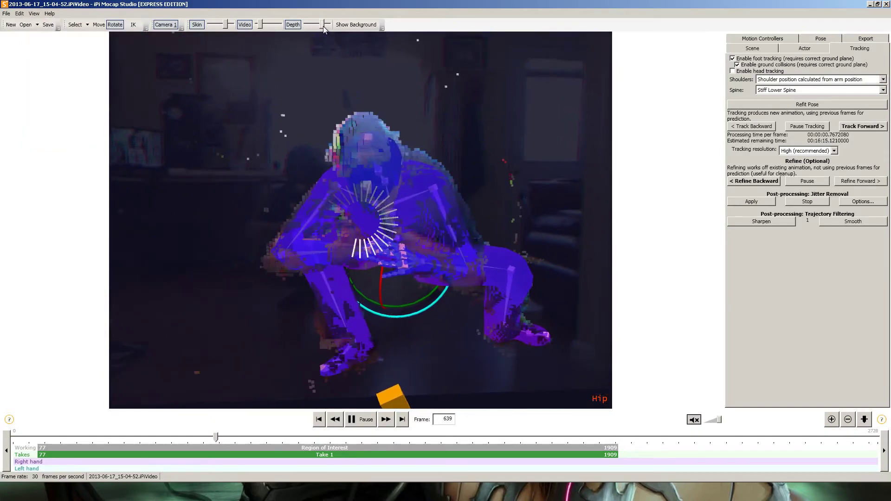
{"action": "scroll", "coordinate": [378, 213], "scroll_direction": "down", "scroll_amount": 2}
{"action": "middle_click_drag", "start_coordinate": [413, 223], "coordinate": [332, 242]}
{"action": "mouse_move", "coordinate": [300, 204]}
{"action": "middle_mouse_down"}
{"action": "mouse_move", "coordinate": [377, 208]}
{"action": "mouse_move", "coordinate": [370, 177]}
{"action": "mouse_move", "coordinate": [289, 146]}
{"action": "middle_mouse_up"}
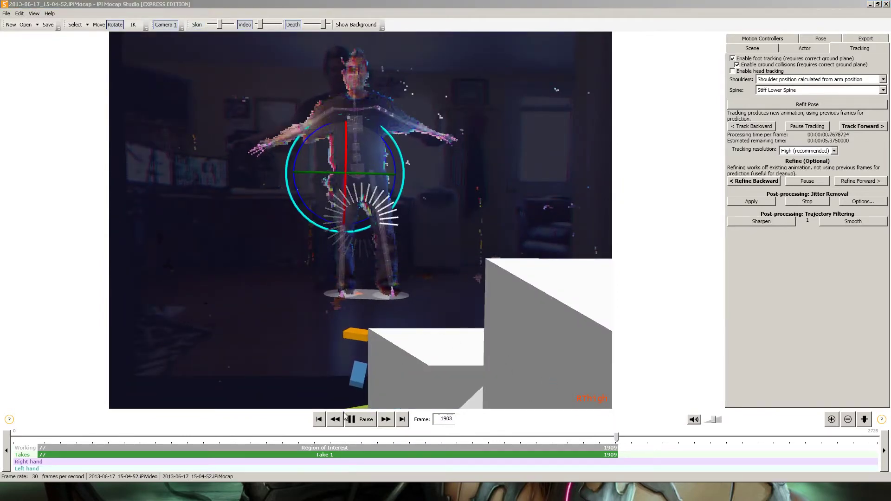
Step: Play the tracked animation from the start of the region of interest, switch to the Select tool and toggle the skin display while inspecting the skeleton
{"action": "middle_click_drag", "start_coordinate": [323, 266], "coordinate": [298, 295]}
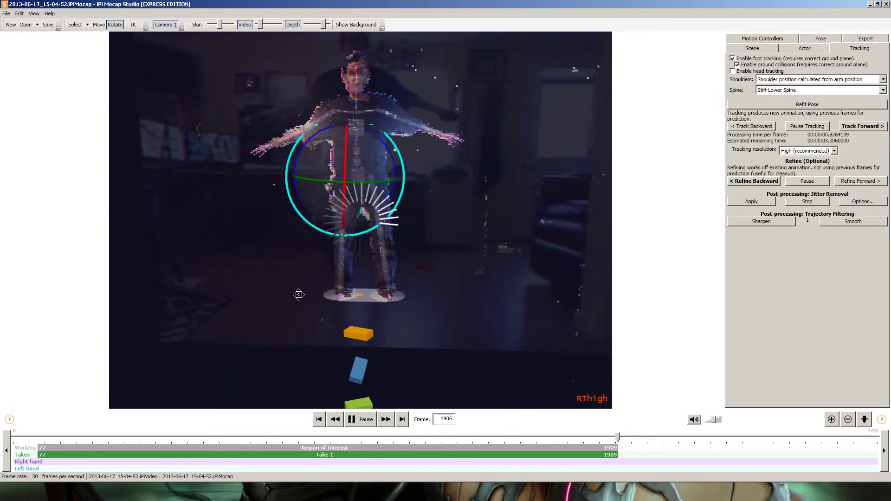
{"action": "left_click", "coordinate": [41, 437]}
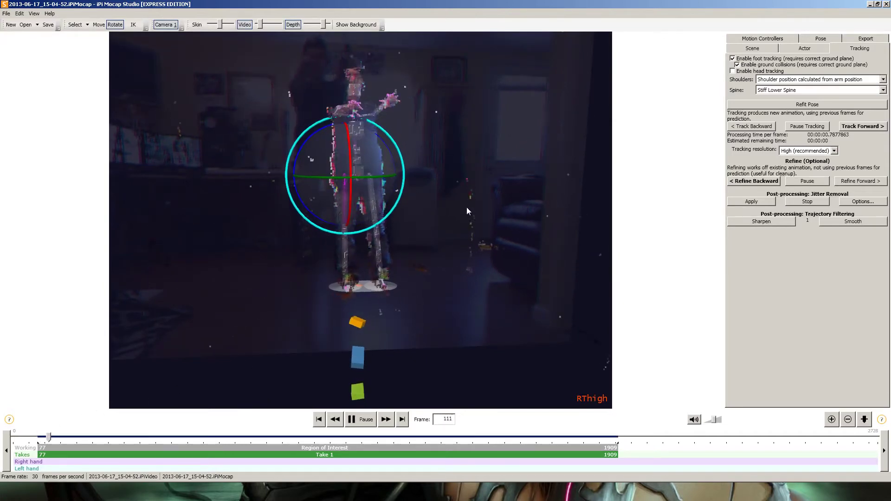
{"action": "left_click", "coordinate": [75, 26]}
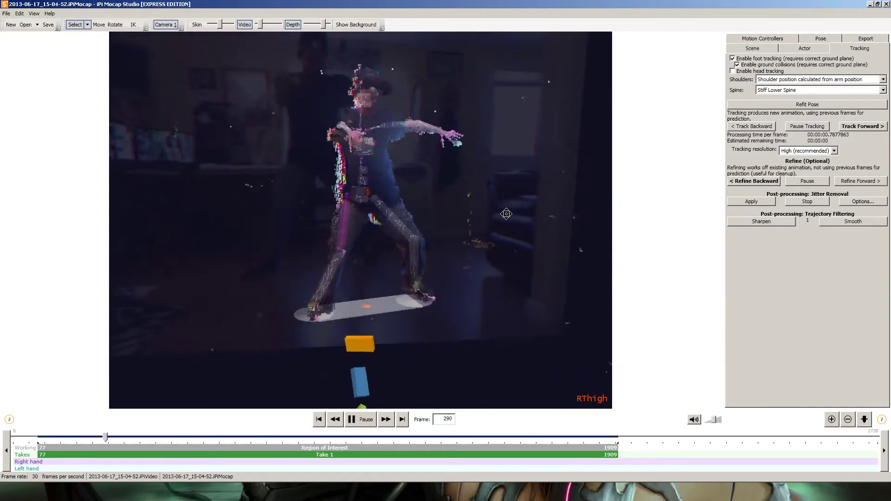
{"action": "mouse_move", "coordinate": [507, 214]}
{"action": "middle_mouse_down"}
{"action": "mouse_move", "coordinate": [511, 190]}
{"action": "mouse_move", "coordinate": [465, 172]}
{"action": "mouse_move", "coordinate": [454, 187]}
{"action": "mouse_move", "coordinate": [461, 201]}
{"action": "mouse_move", "coordinate": [370, 248]}
{"action": "mouse_move", "coordinate": [365, 228]}
{"action": "mouse_move", "coordinate": [306, 242]}
{"action": "middle_mouse_up"}
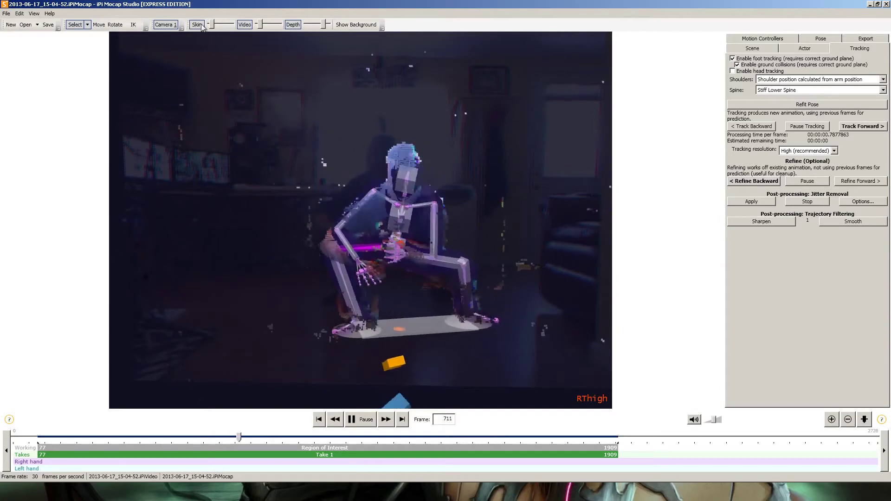
{"action": "left_click", "coordinate": [198, 26]}
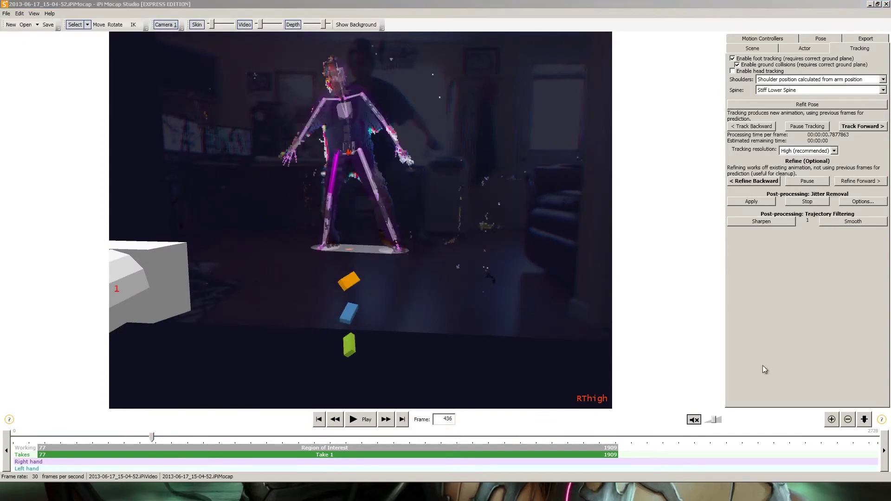
Step: Open the motion controller settings and change Motion Controller 1's color to bright green
{"action": "left_click", "coordinate": [764, 40]}
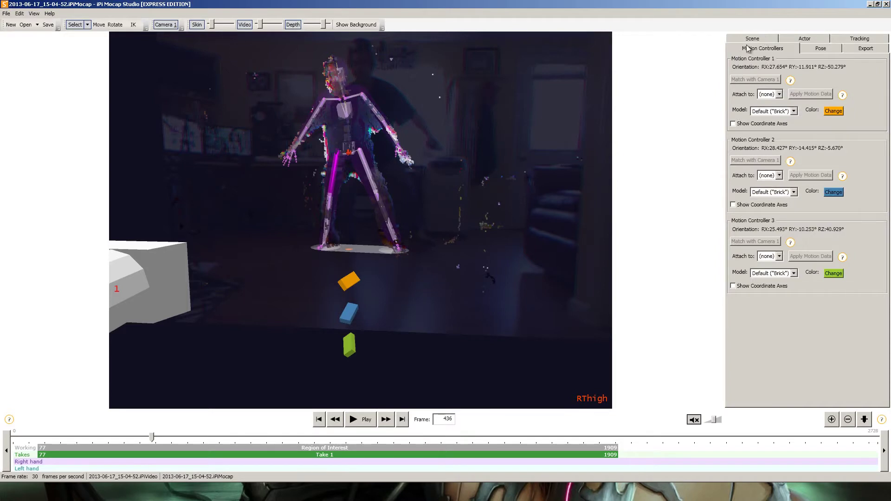
{"action": "left_click", "coordinate": [834, 112]}
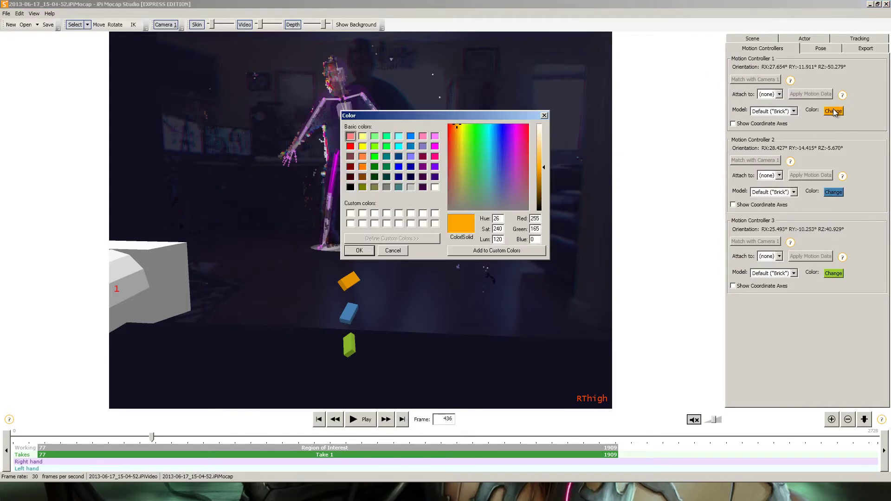
{"action": "left_click", "coordinate": [373, 157]}
{"action": "left_click", "coordinate": [365, 252]}
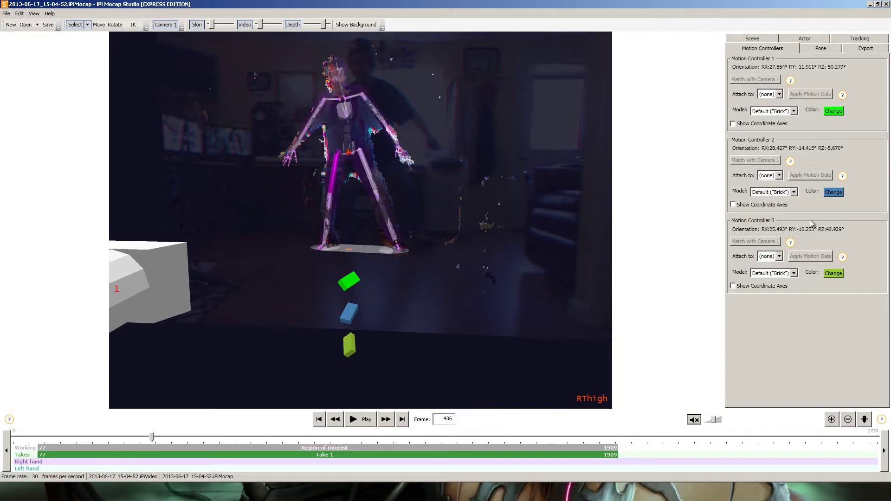
Step: Change Motion Controller 2's color to pure blue
{"action": "left_click", "coordinate": [833, 193]}
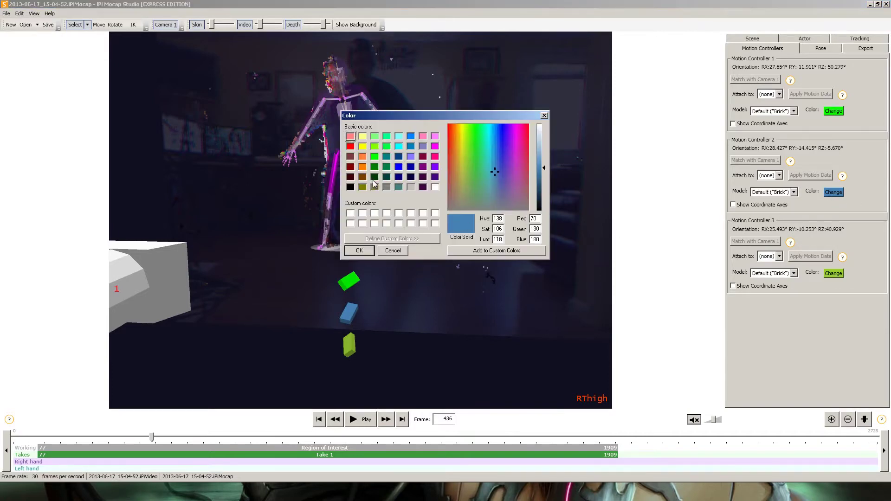
{"action": "left_click", "coordinate": [398, 169]}
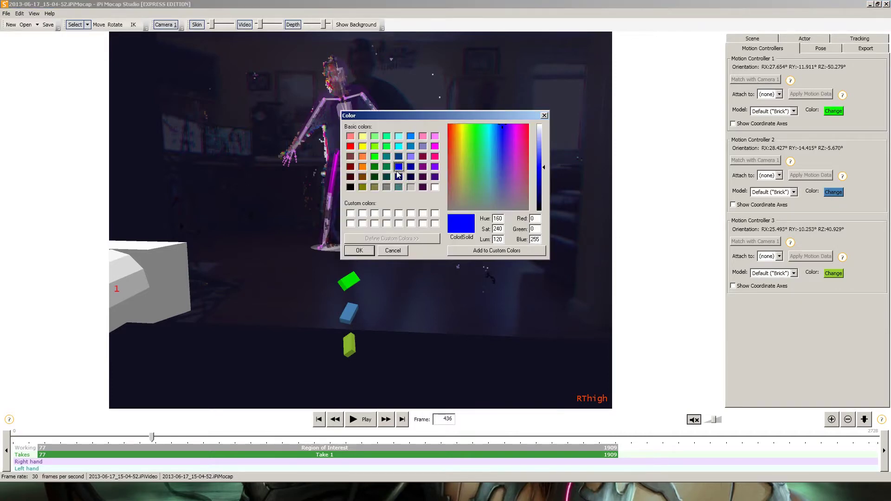
{"action": "left_click", "coordinate": [361, 251]}
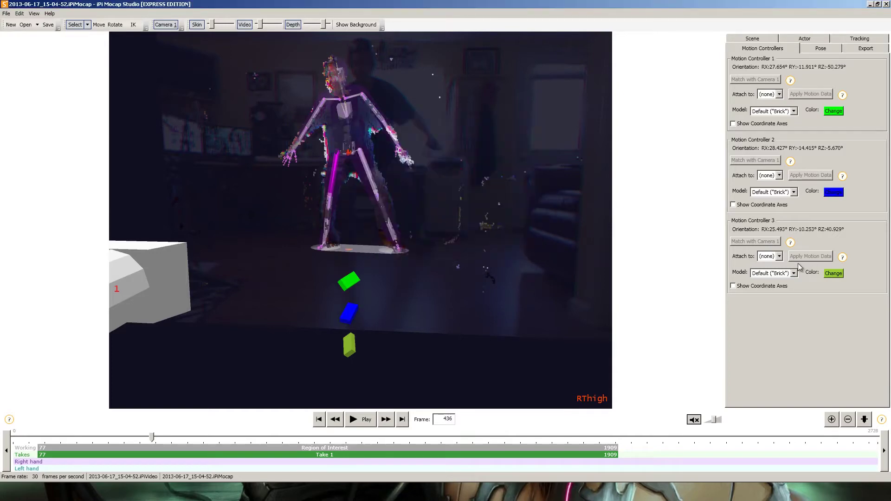
Step: Change Motion Controller 3's color to white
{"action": "left_click", "coordinate": [842, 276]}
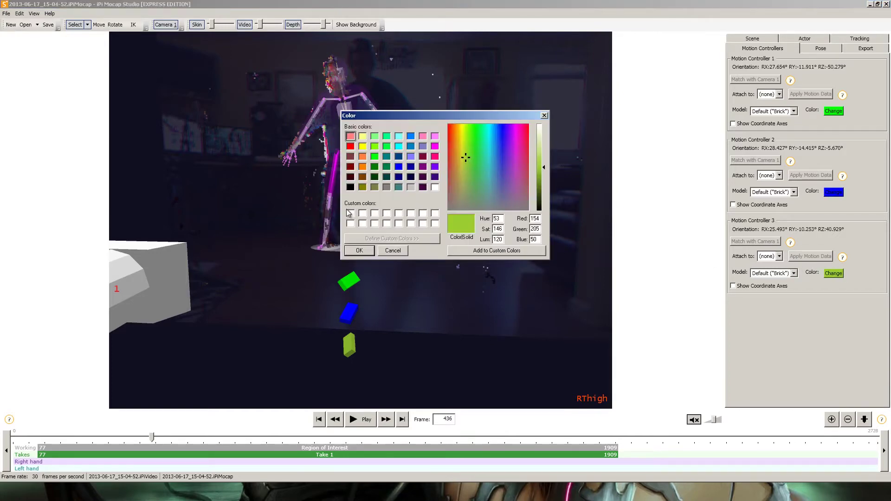
{"action": "left_click", "coordinate": [361, 251]}
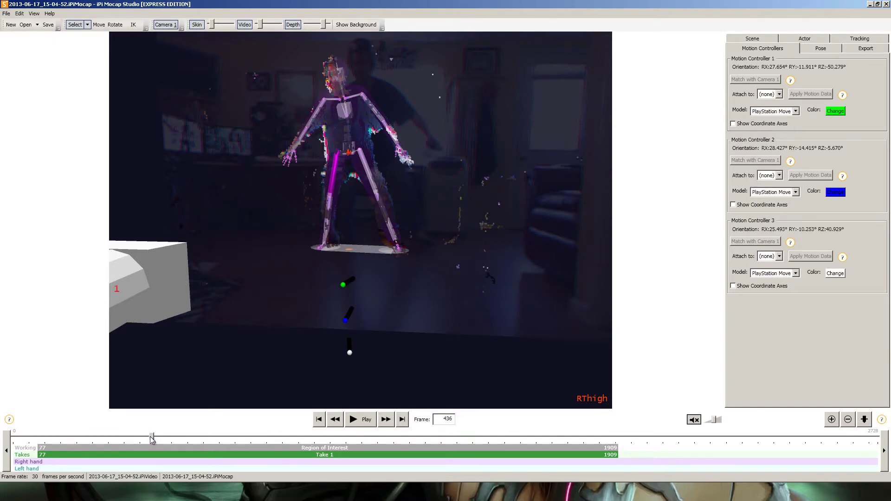
Step: Attach Motion Controller 2 to Head, Motion Controller 1 to RHand and Motion Controller 3 to LHand, checking poses along the take
{"action": "left_click_drag", "start_coordinate": [152, 439], "coordinate": [85, 434]}
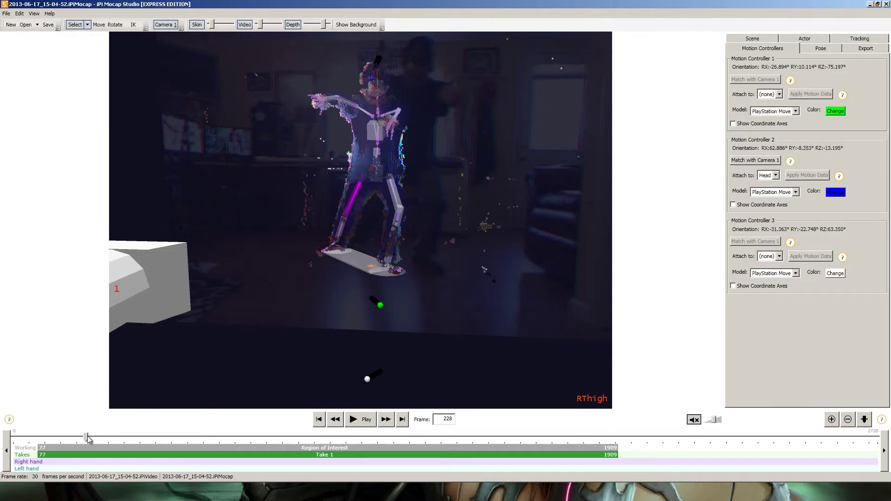
{"action": "left_click_drag", "start_coordinate": [88, 439], "coordinate": [355, 441]}
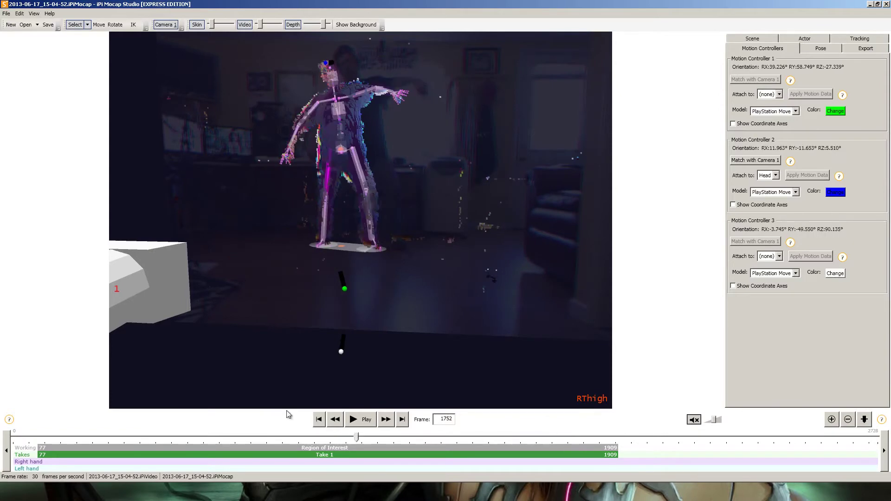
{"action": "left_click_drag", "start_coordinate": [288, 414], "coordinate": [61, 438]}
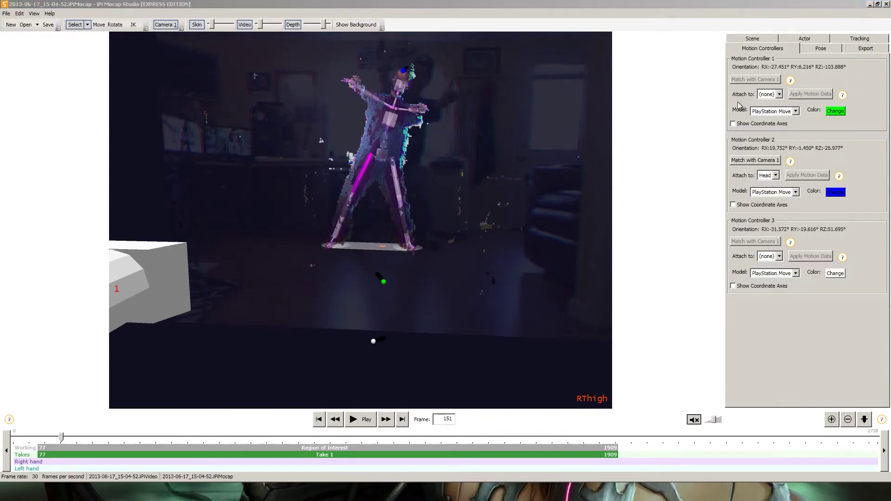
{"action": "left_click", "coordinate": [772, 94]}
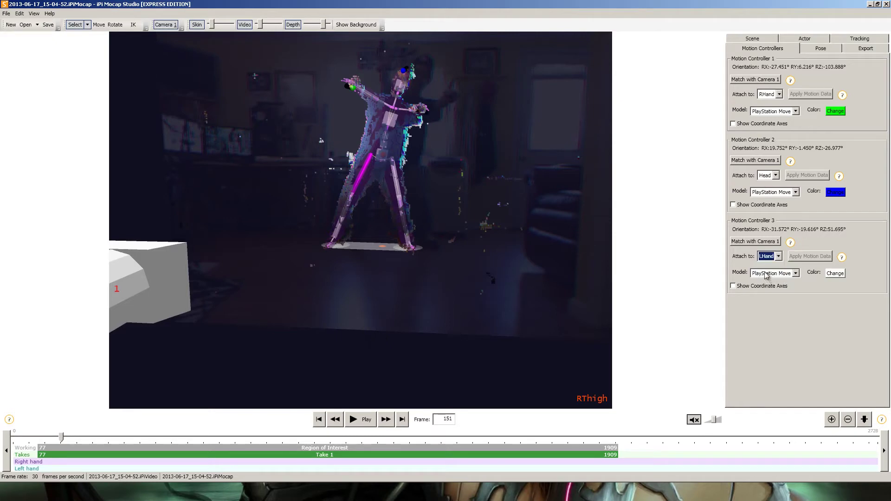
Step: Play the animation to check the attached controllers' motion, and return to the start of the region of interest
{"action": "right_click_drag", "start_coordinate": [396, 242], "coordinate": [189, 411]}
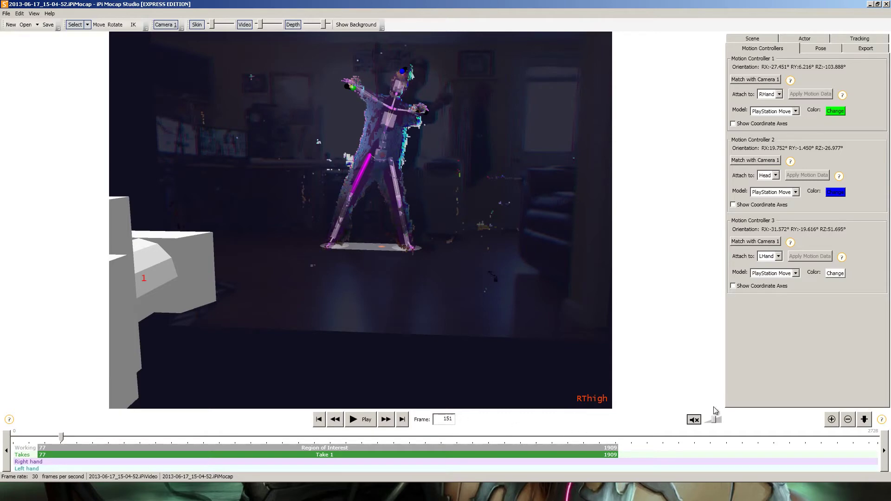
{"action": "key", "text": "space"}
{"action": "right_click_drag", "start_coordinate": [386, 232], "coordinate": [321, 201]}
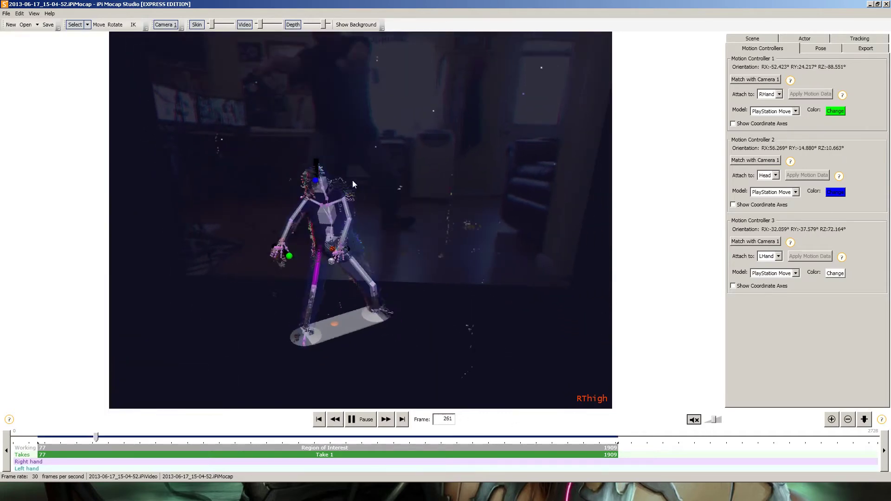
{"action": "key", "text": "space"}
{"action": "key", "text": "Home"}
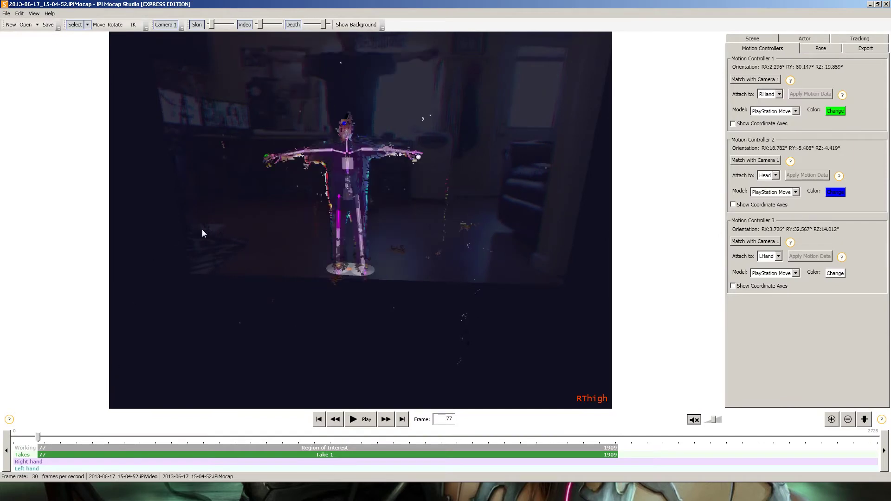
Step: At frame 106, match all three motion controllers with Camera 1 and play the animation
{"action": "right_click_drag", "start_coordinate": [201, 233], "coordinate": [278, 224]}
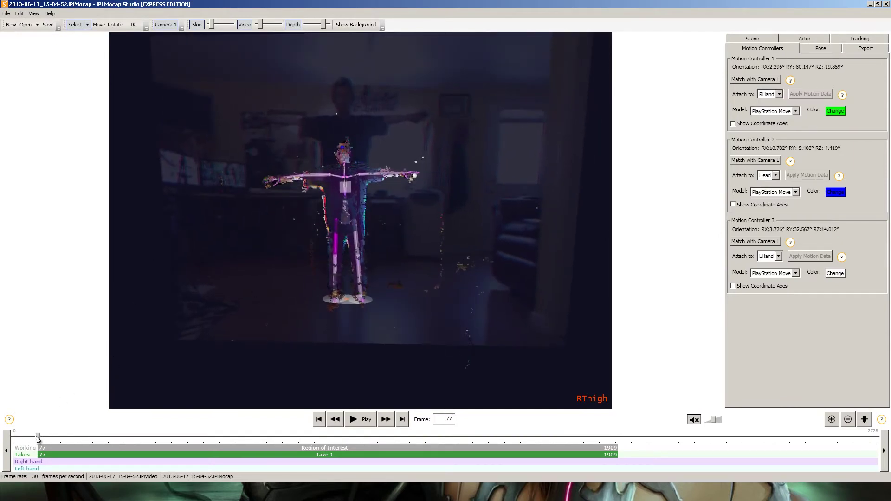
{"action": "left_click_drag", "start_coordinate": [39, 440], "coordinate": [48, 443]}
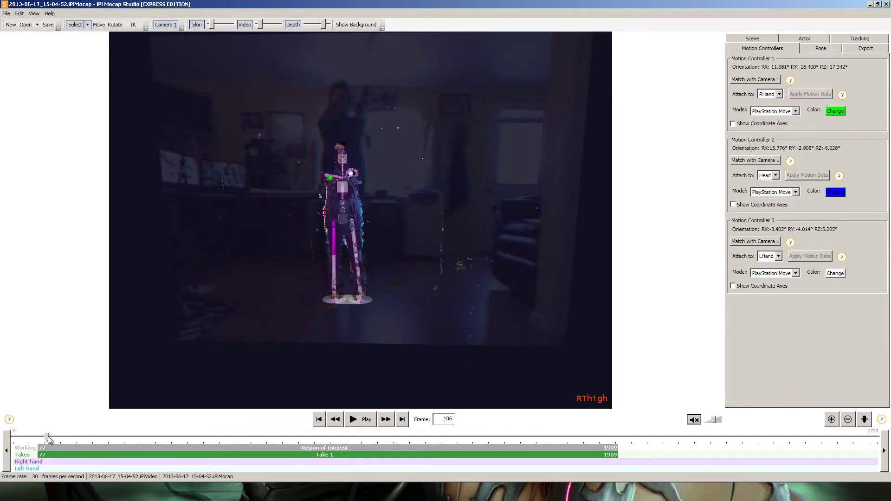
{"action": "right_click_drag", "start_coordinate": [304, 203], "coordinate": [429, 256]}
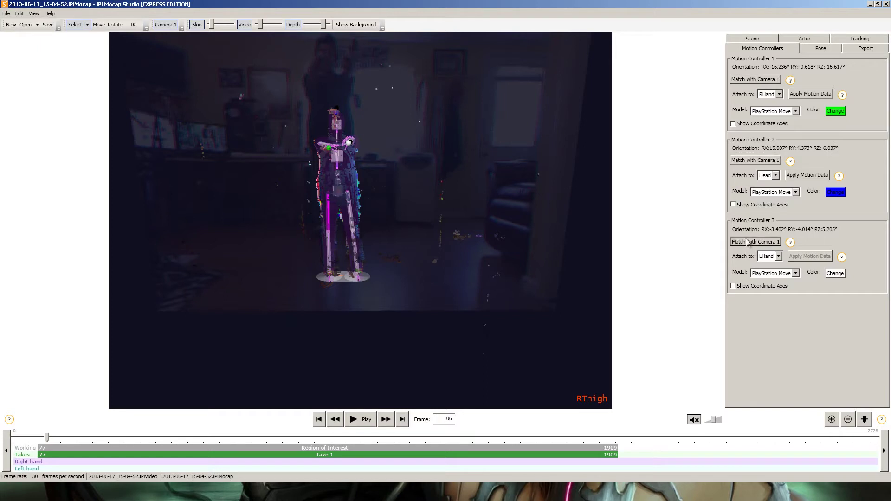
{"action": "right_click_drag", "start_coordinate": [418, 258], "coordinate": [419, 292]}
{"action": "scroll", "coordinate": [418, 291], "scroll_direction": "up", "scroll_amount": 3}
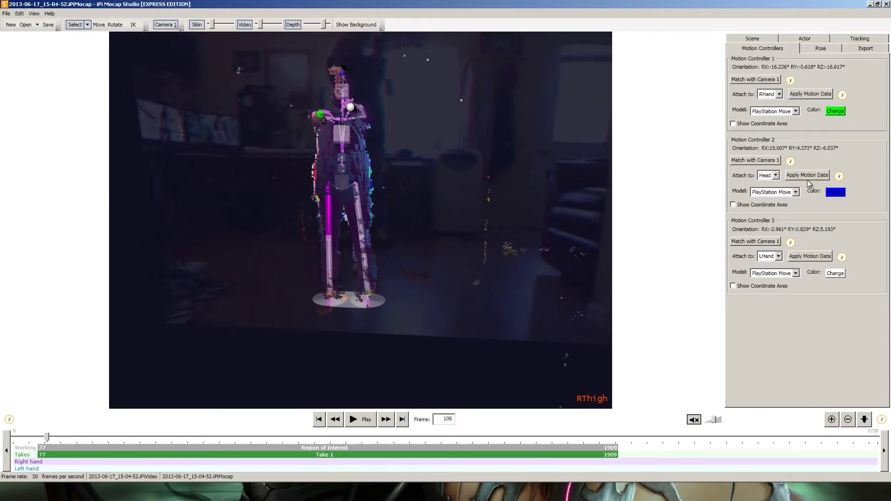
{"action": "key", "text": "space"}
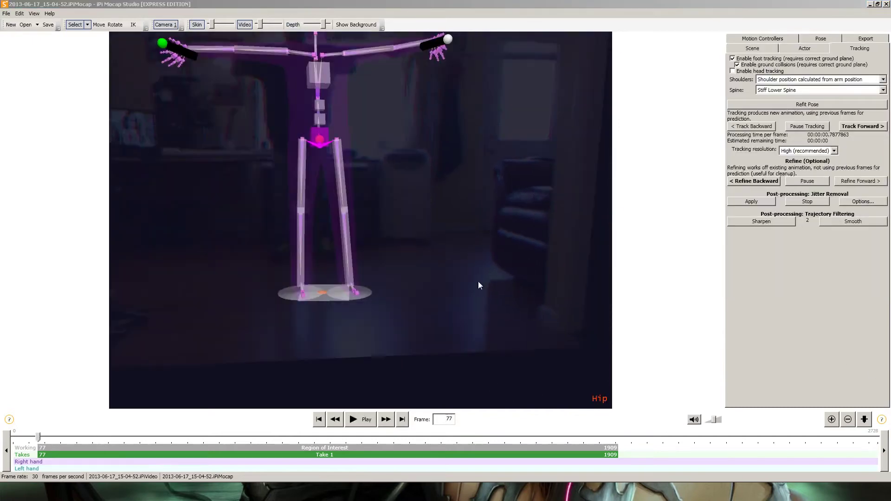
Step: Make the actor model's skin slightly more opaque over the video
{"action": "scroll", "coordinate": [440, 280], "scroll_direction": "down", "scroll_amount": 5}
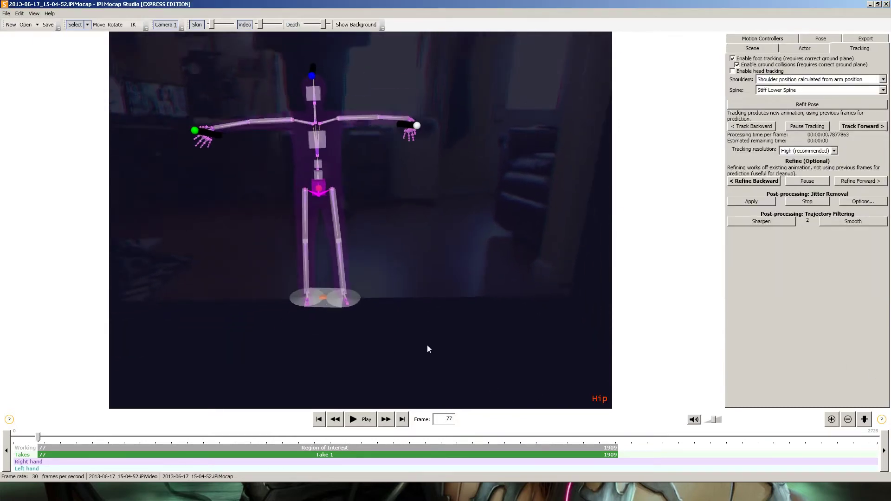
{"action": "middle_click_drag", "start_coordinate": [378, 278], "coordinate": [399, 240]}
{"action": "middle_click_drag", "start_coordinate": [388, 323], "coordinate": [367, 204]}
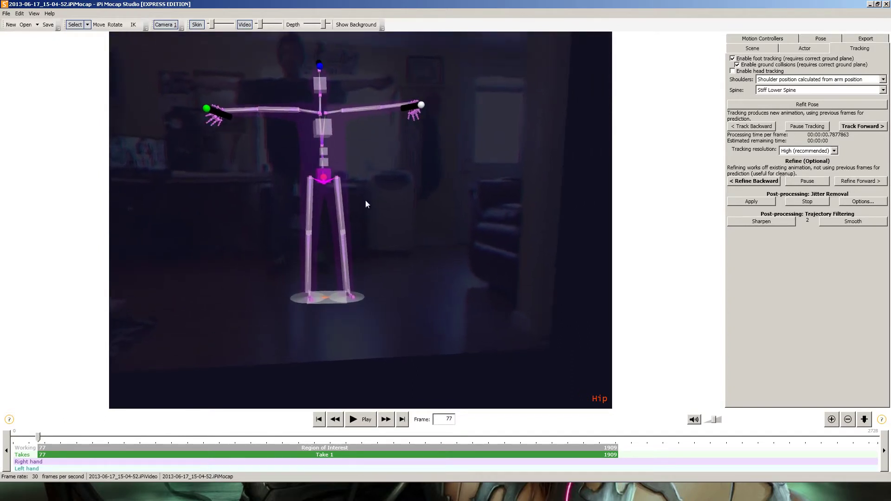
{"action": "left_click_drag", "start_coordinate": [214, 25], "coordinate": [217, 27]}
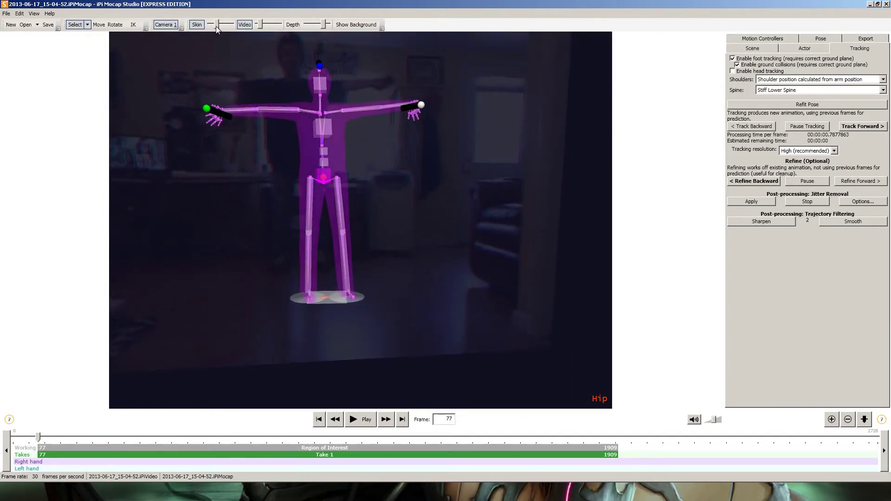
Step: Show the Strobe track on the timeline, place its marker at frame 78 and enable Skeleton Strobe (Onion Skinning)
{"action": "right_click", "coordinate": [132, 461]}
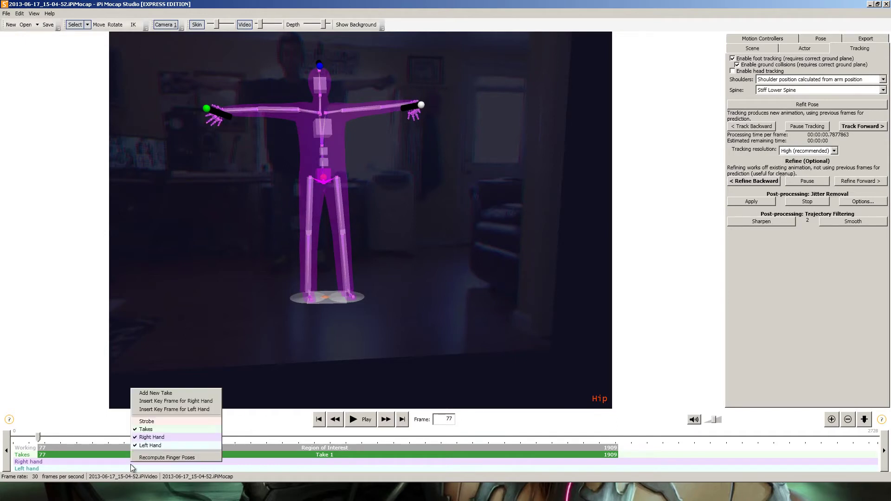
{"action": "left_click", "coordinate": [147, 421]}
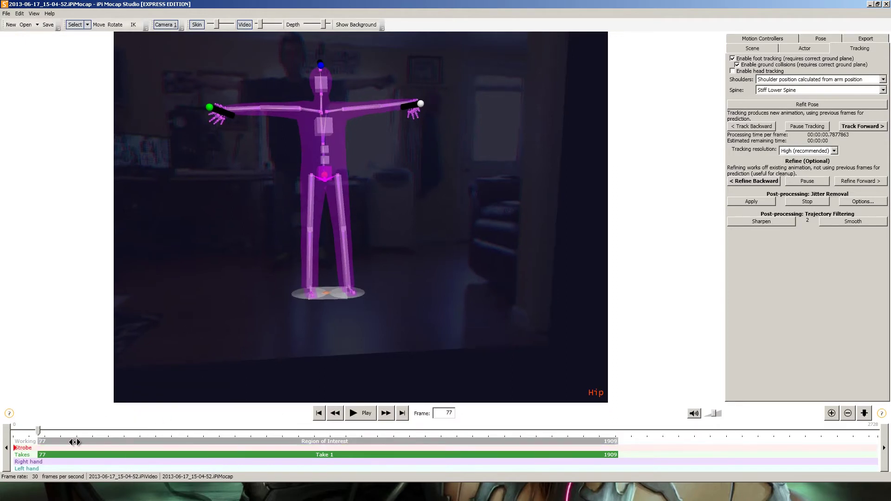
{"action": "key", "text": "Right"}
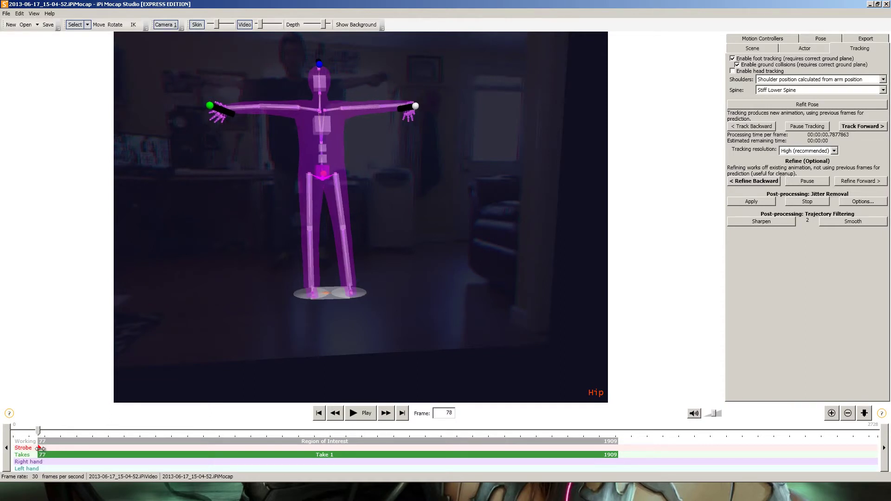
{"action": "left_click", "coordinate": [34, 13]}
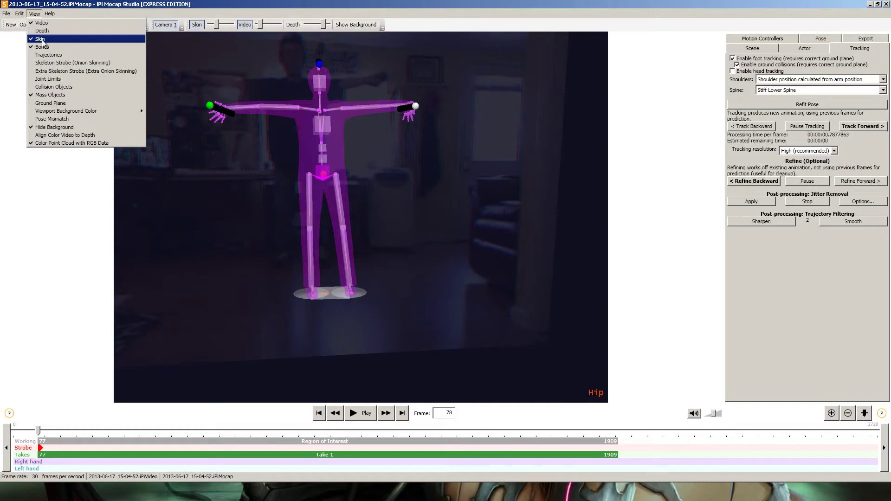
{"action": "left_click", "coordinate": [60, 64]}
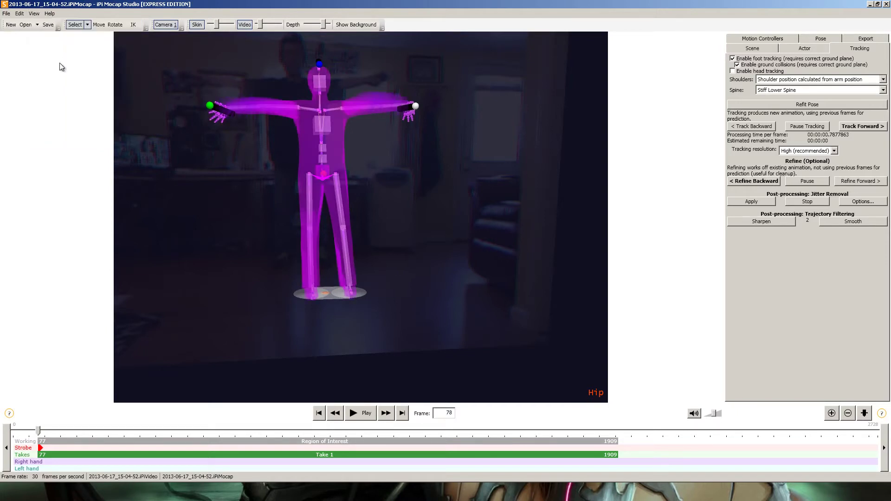
Step: Review the strobed animation with the skin made more transparent and hidden, finishing with the sound muted and playback paused at frame 146
{"action": "key", "text": "space"}
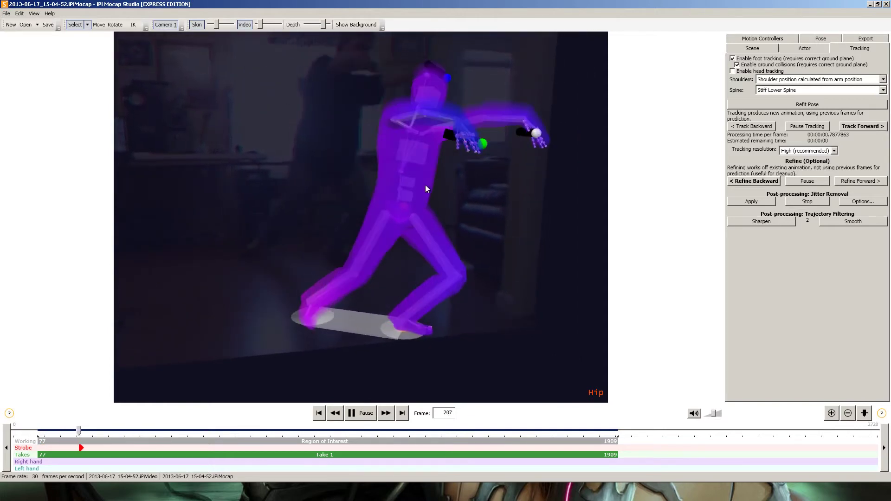
{"action": "left_click_drag", "start_coordinate": [215, 27], "coordinate": [211, 22]}
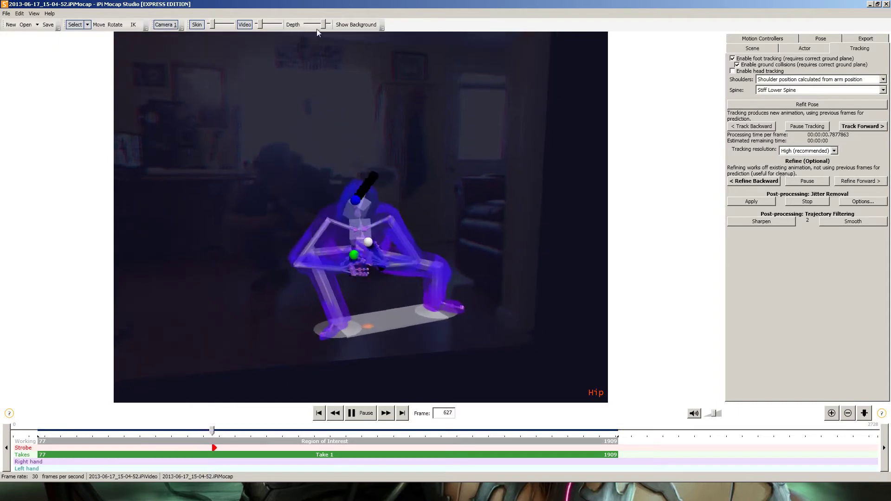
{"action": "left_click", "coordinate": [195, 24]}
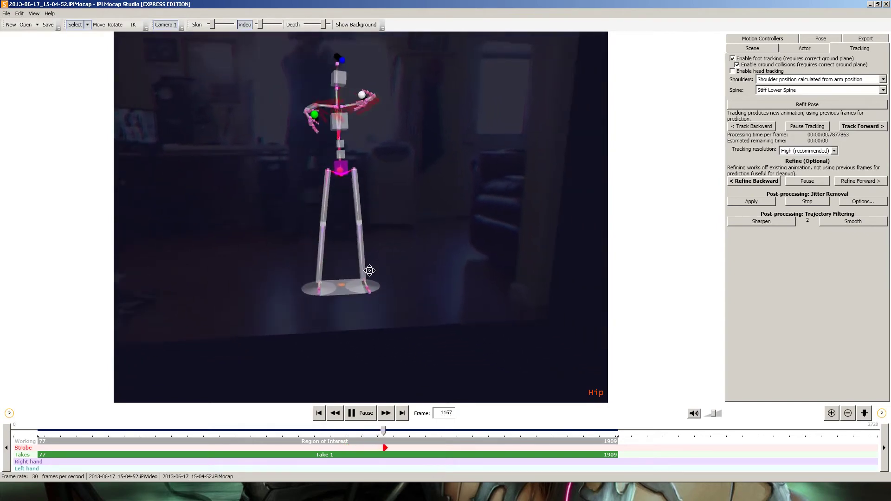
{"action": "left_click", "coordinate": [197, 25]}
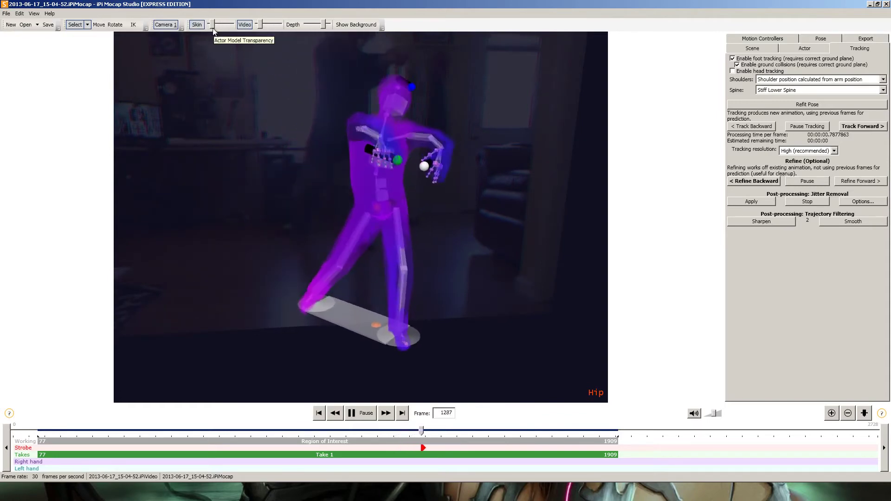
{"action": "left_click_drag", "start_coordinate": [223, 24], "coordinate": [211, 28]}
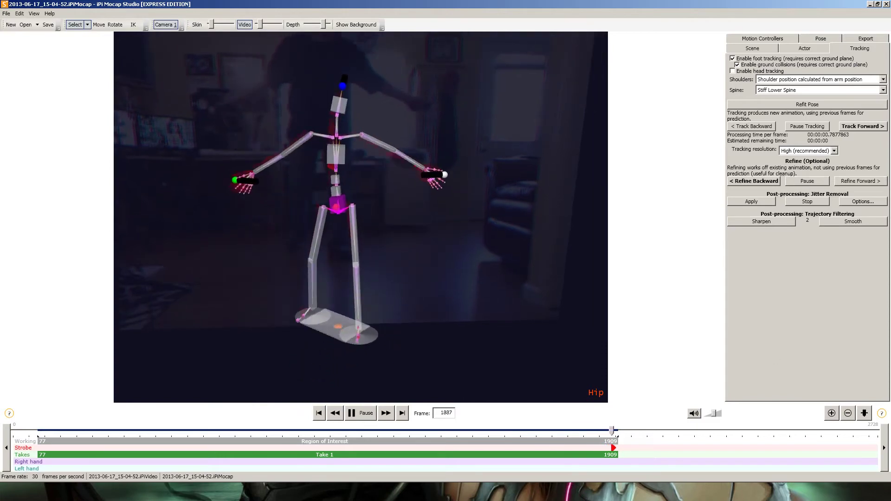
{"action": "left_click", "coordinate": [695, 413]}
{"action": "key", "text": "space"}
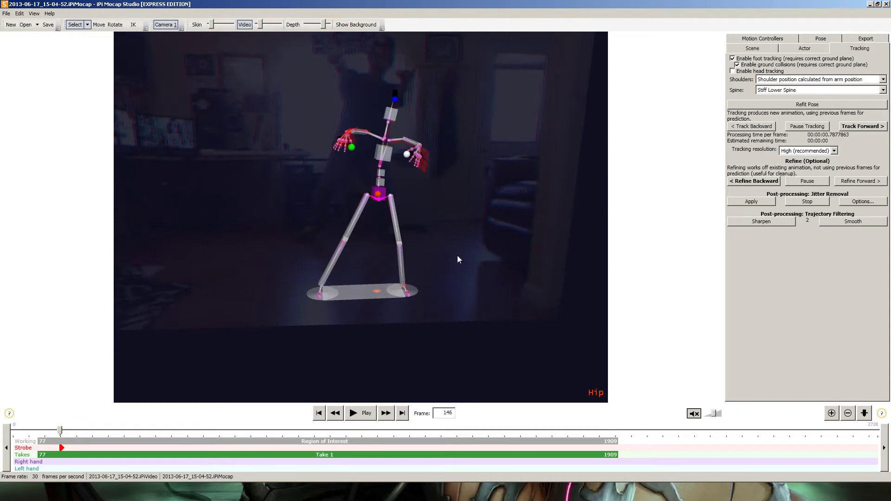
Step: Set the displayed model of Motion Controllers 1, 2 and 3 to (none)
{"action": "left_click", "coordinate": [766, 40]}
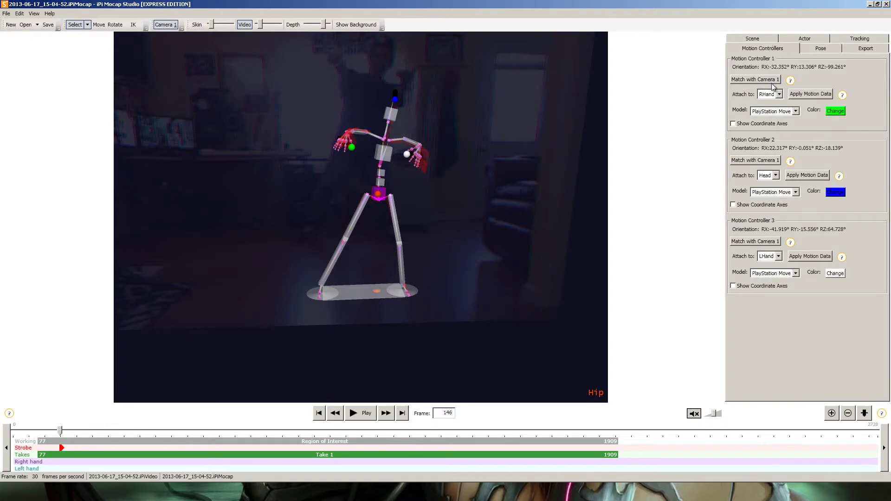
{"action": "left_click", "coordinate": [759, 113]}
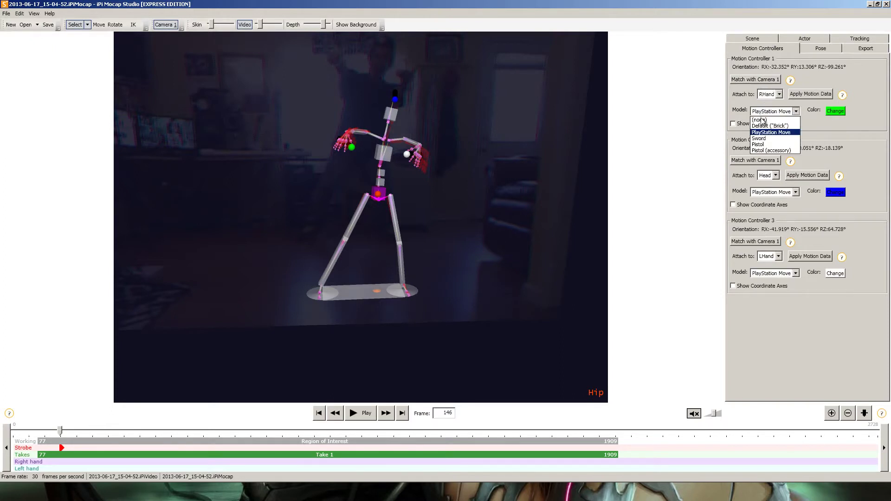
{"action": "left_click", "coordinate": [768, 119]}
{"action": "left_click", "coordinate": [760, 193]}
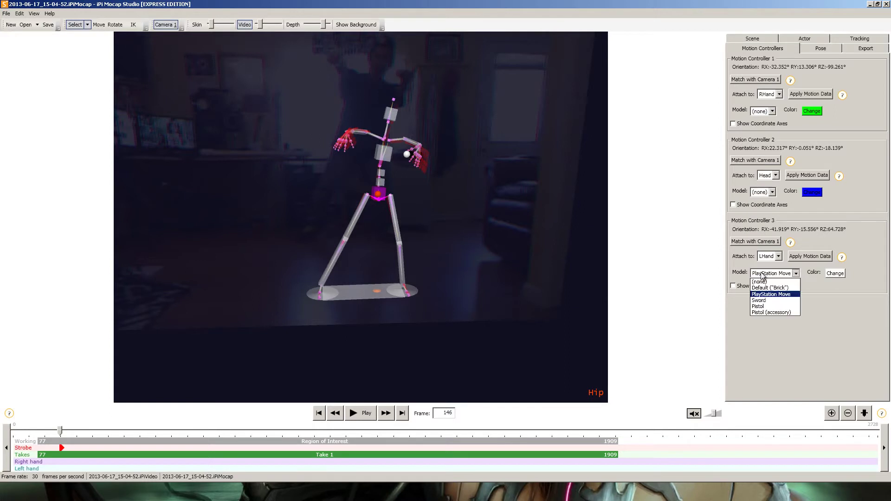
{"action": "left_click", "coordinate": [757, 282]}
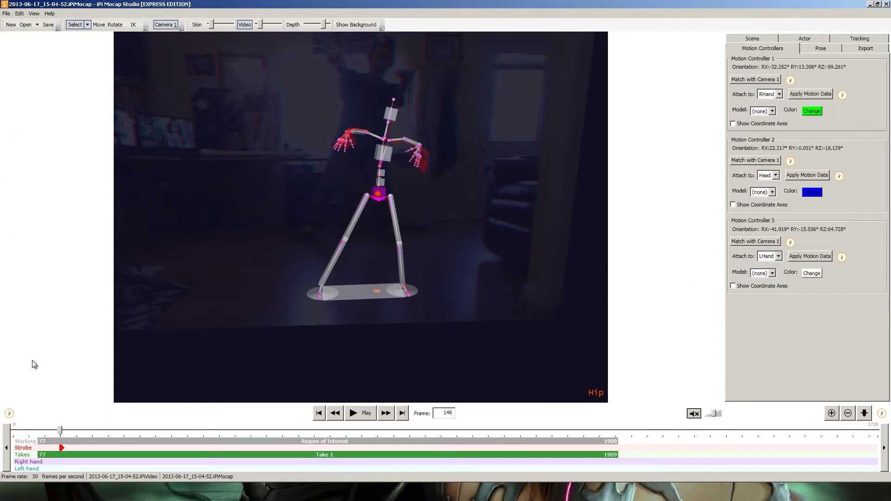
Step: Turn off the skeleton strobe effect and enlarge the timeline around frame 146
{"action": "left_click", "coordinate": [831, 413]}
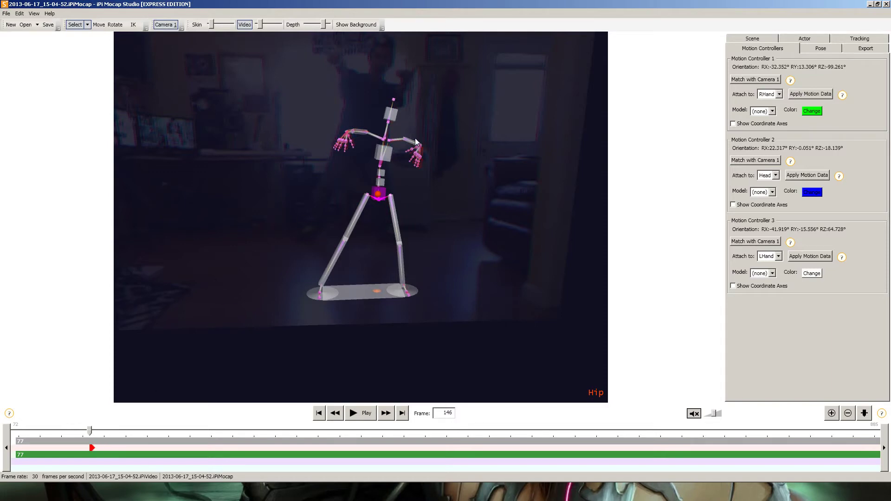
{"action": "mouse_move", "coordinate": [427, 153]}
{"action": "right_mouse_down"}
{"action": "mouse_move", "coordinate": [420, 151]}
{"action": "mouse_move", "coordinate": [442, 149]}
{"action": "right_mouse_up"}
{"action": "middle_click_drag", "start_coordinate": [460, 148], "coordinate": [432, 157]}
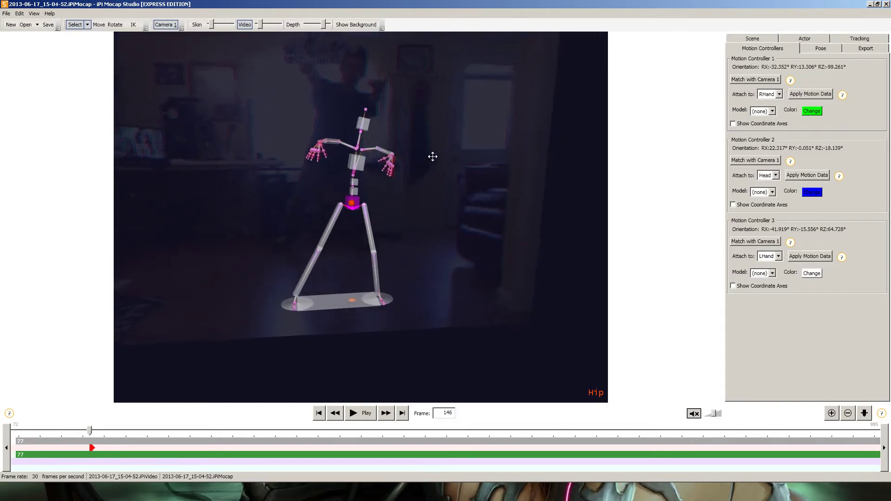
Step: Import ch_corpse.fbx as the target character for the motion export
{"action": "left_click", "coordinate": [862, 38]}
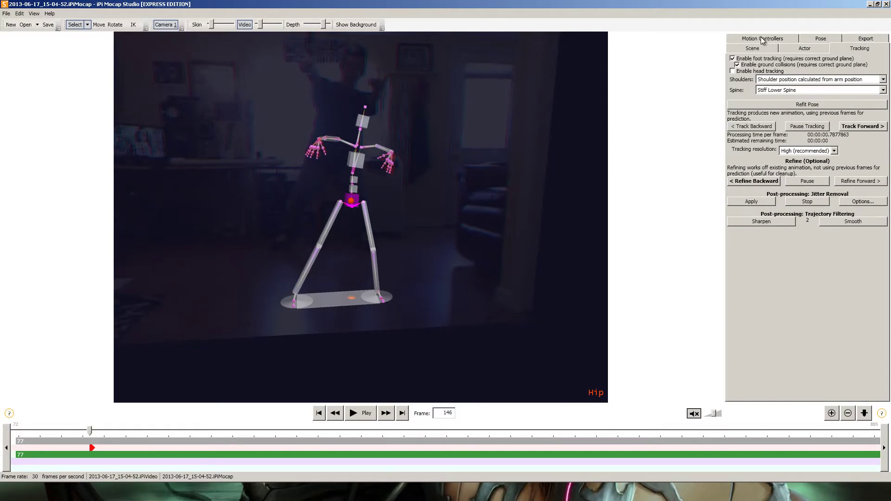
{"action": "left_click", "coordinate": [873, 41]}
{"action": "left_click", "coordinate": [787, 68]}
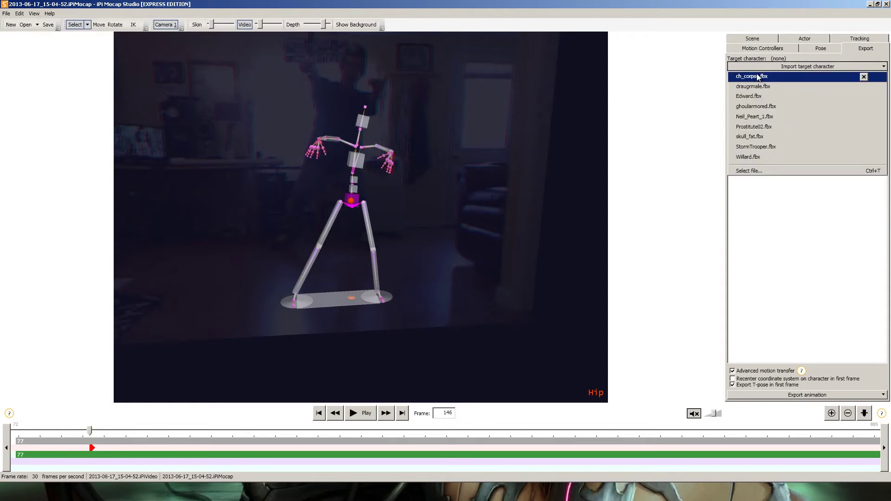
{"action": "left_click", "coordinate": [758, 77]}
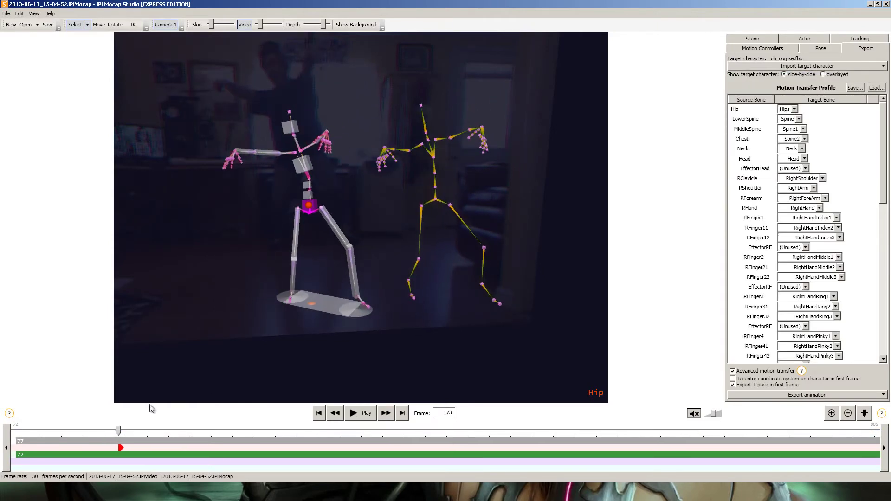
Step: Make the skin fully opaque and play the take from frame 77 to preview ch_corpse.fbx beside the actor
{"action": "left_click", "coordinate": [319, 413]}
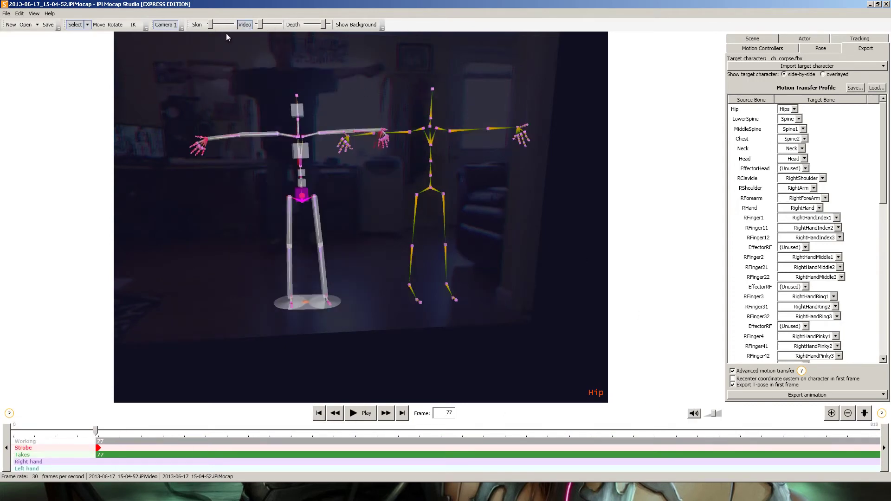
{"action": "left_click_drag", "start_coordinate": [216, 27], "coordinate": [236, 26]}
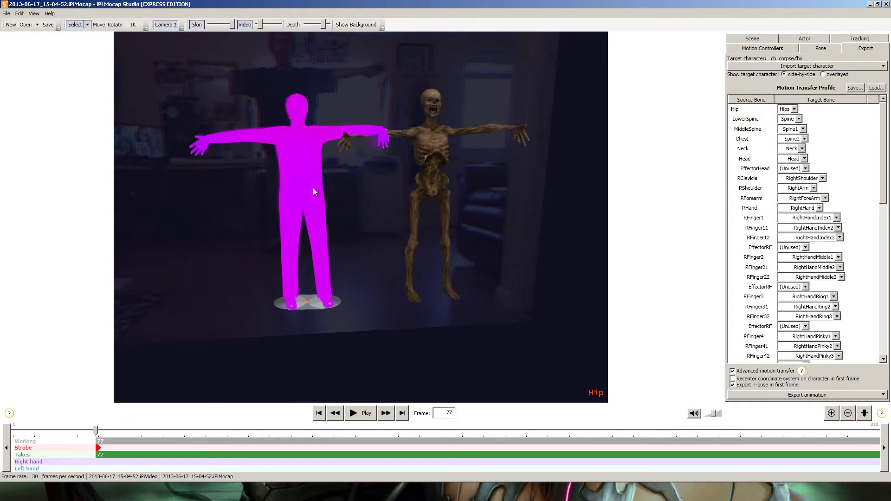
{"action": "key", "text": "space"}
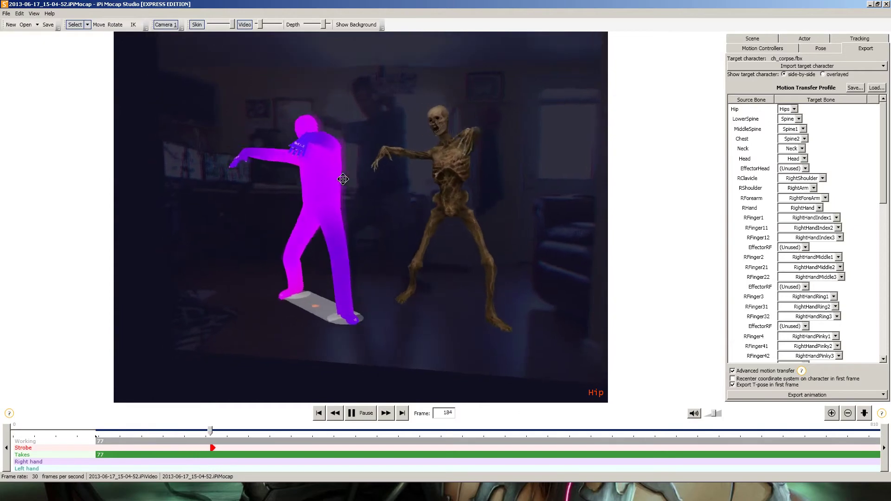
Step: Review the playing motion transfer from several angles with the whole region of interest fitted in the timeline
{"action": "left_click", "coordinate": [848, 413]}
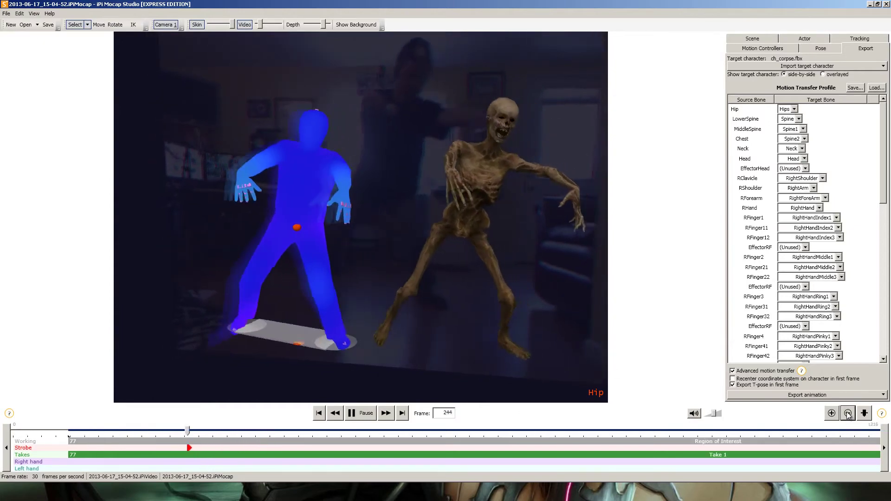
{"action": "left_click", "coordinate": [848, 415]}
{"action": "left_click", "coordinate": [832, 414]}
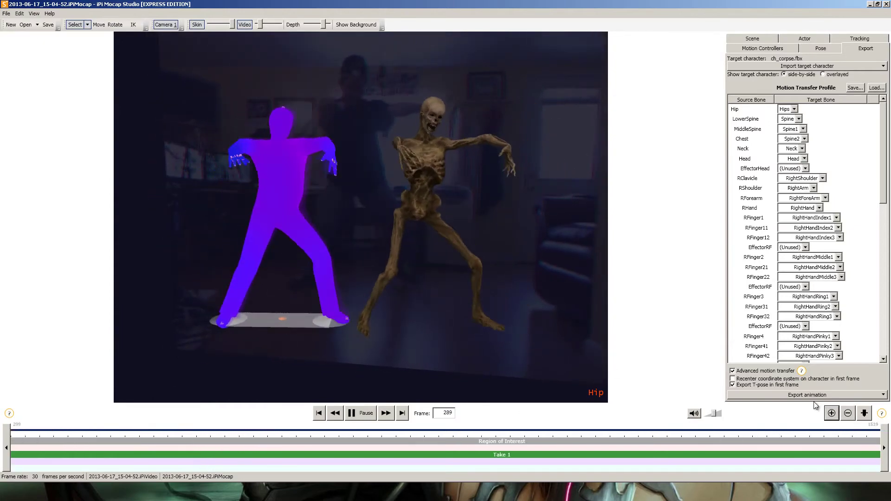
{"action": "left_click", "coordinate": [849, 414]}
{"action": "left_click", "coordinate": [849, 414]}
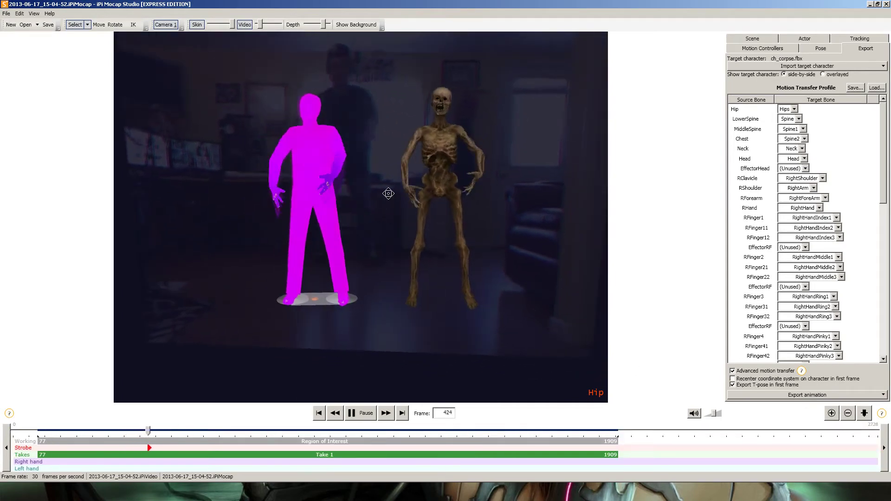
{"action": "middle_click_drag", "start_coordinate": [389, 194], "coordinate": [460, 172]}
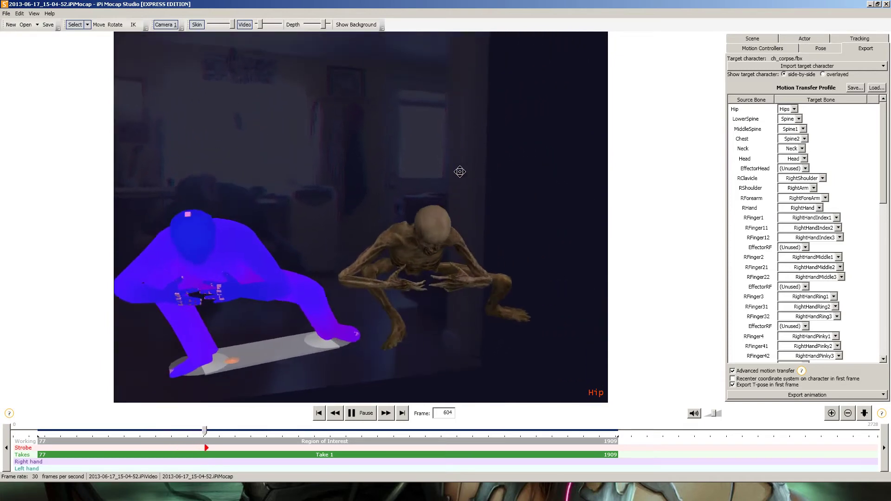
{"action": "middle_click_drag", "start_coordinate": [419, 212], "coordinate": [476, 176]}
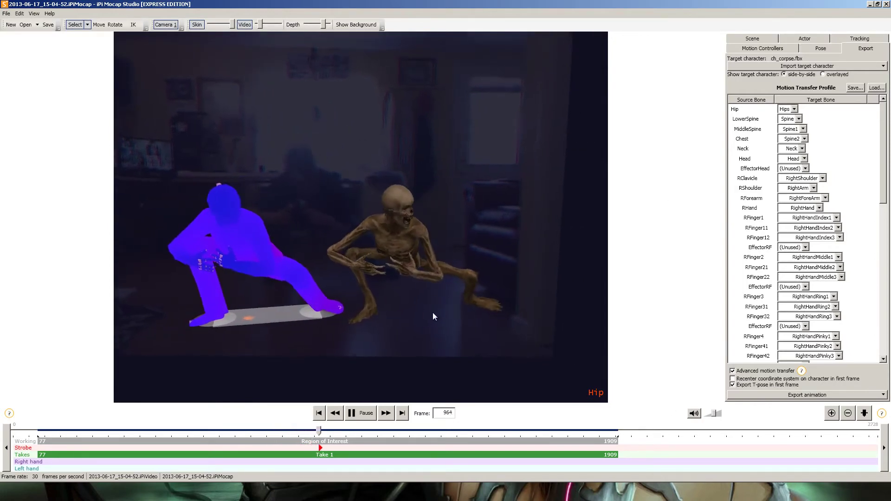
Step: Try ghoularmored.fbx as the target character and replace it with draugrmale.fbx while the take plays
{"action": "left_click", "coordinate": [801, 66]}
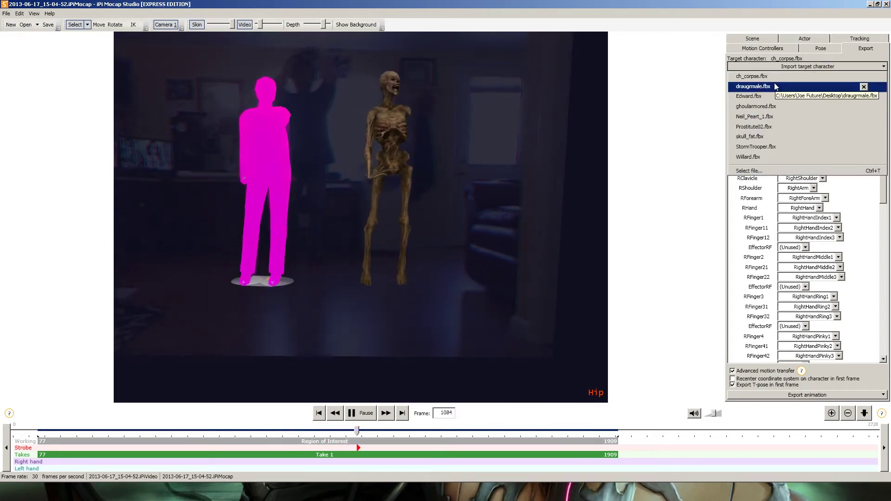
{"action": "left_click", "coordinate": [756, 107]}
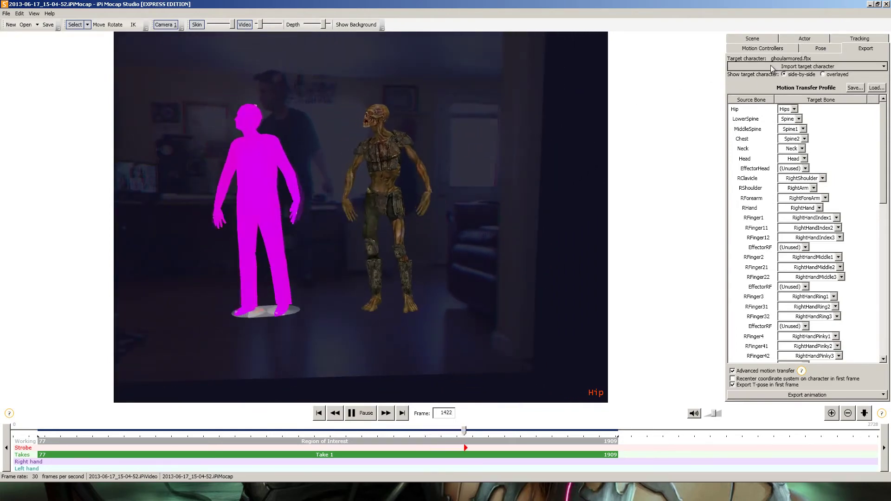
{"action": "left_click", "coordinate": [770, 66]}
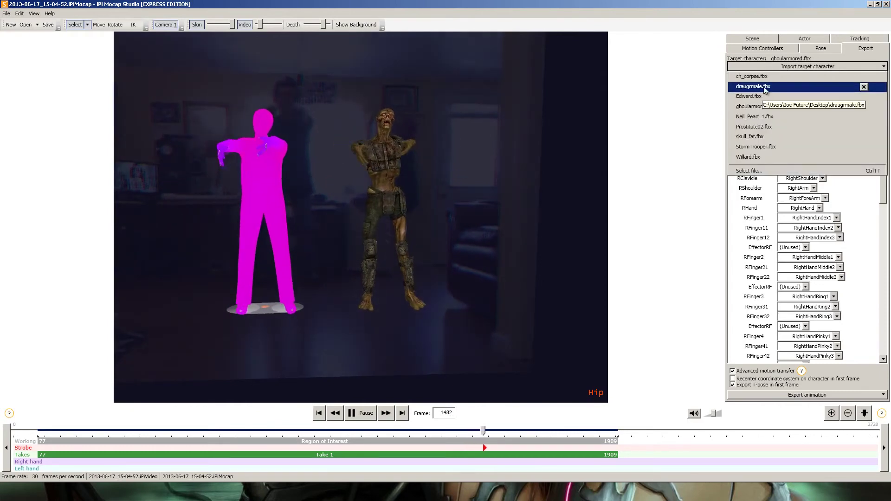
{"action": "left_click", "coordinate": [764, 88]}
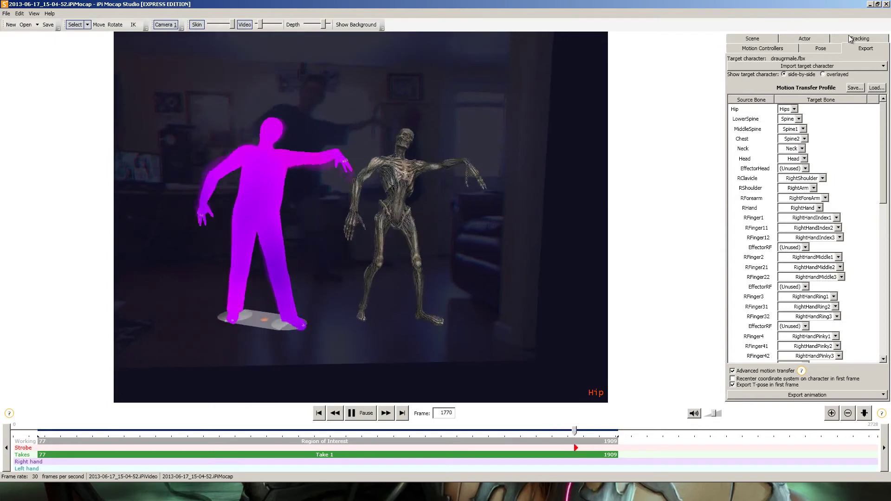
Step: Show the target character overlayed on the actor with the skin turned off, and pause playback at frame 377
{"action": "left_click", "coordinate": [848, 35]}
{"action": "left_click", "coordinate": [847, 218]}
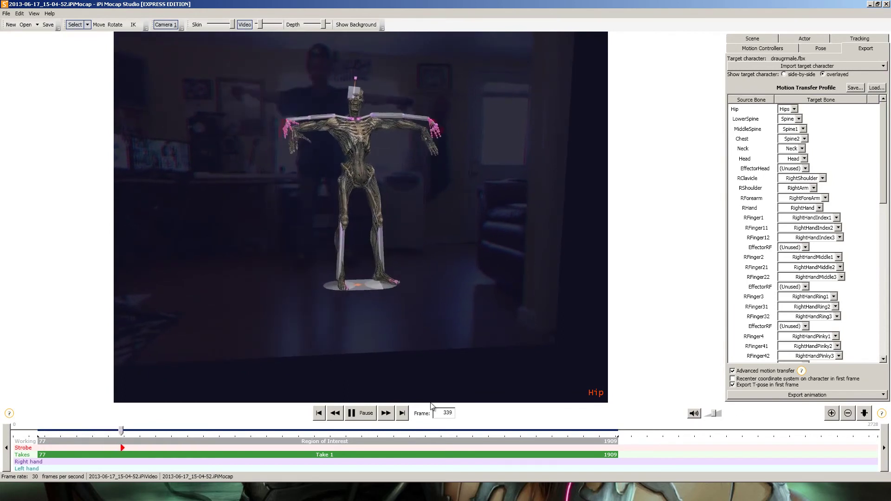
{"action": "left_click", "coordinate": [360, 413]}
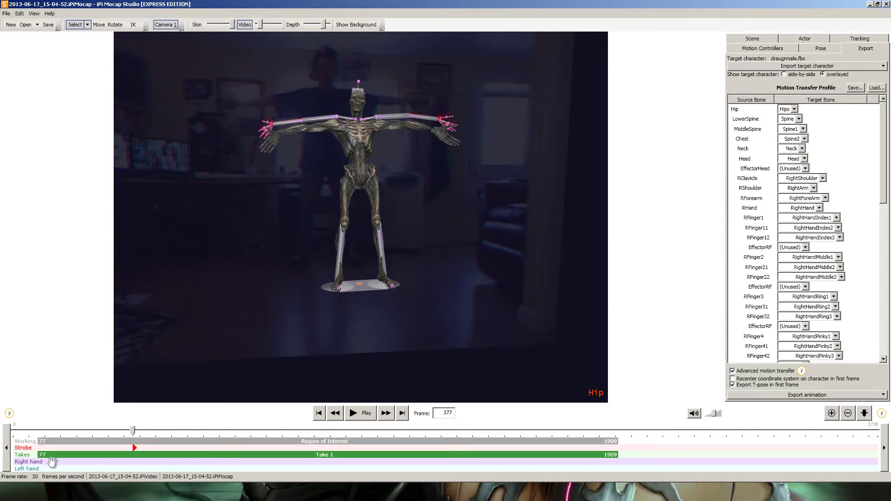
Step: Insert a right hand key frame at frame 171 and assign it the RELAXED2.pose hand pose
{"action": "left_click_drag", "start_coordinate": [135, 433], "coordinate": [70, 431]}
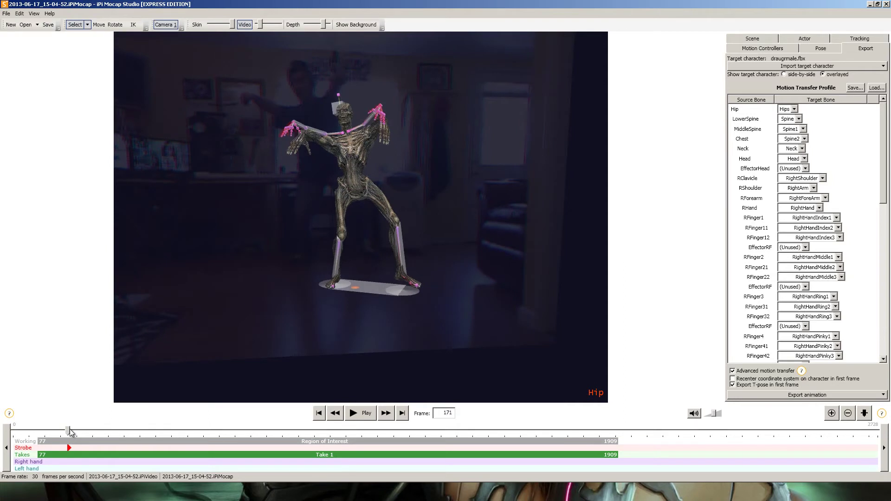
{"action": "right_click", "coordinate": [63, 464]}
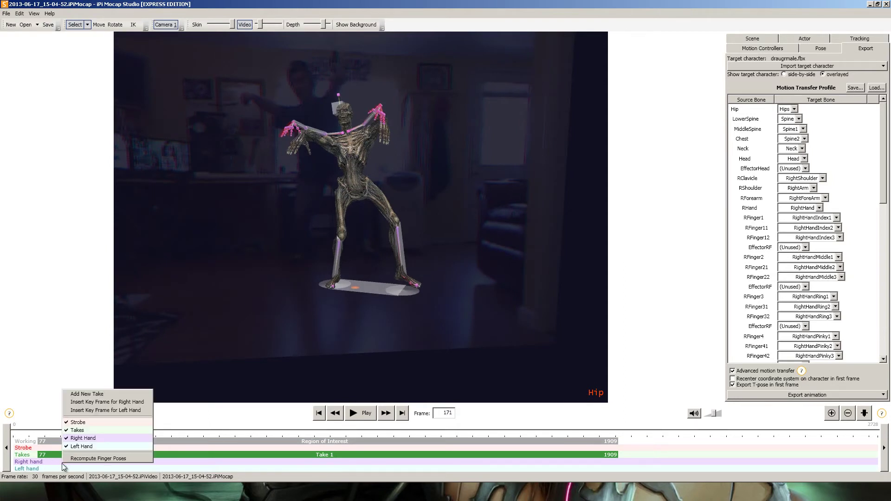
{"action": "left_click", "coordinate": [101, 402]}
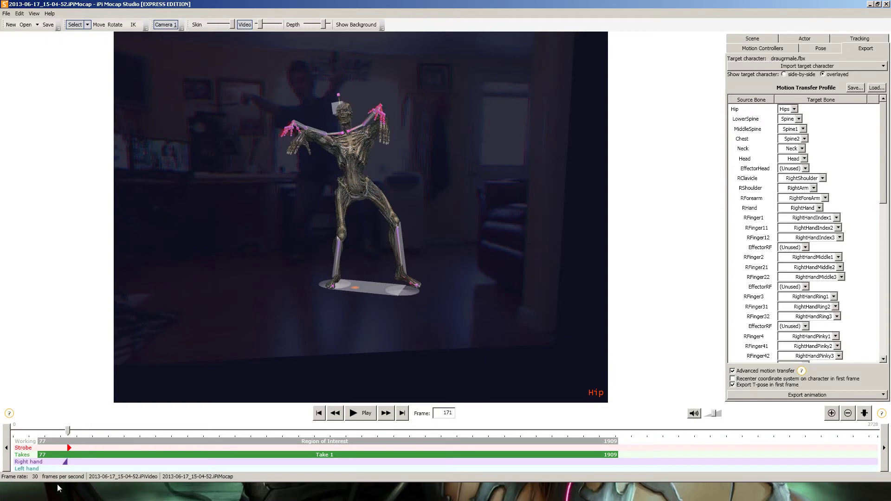
{"action": "left_click", "coordinate": [65, 463]}
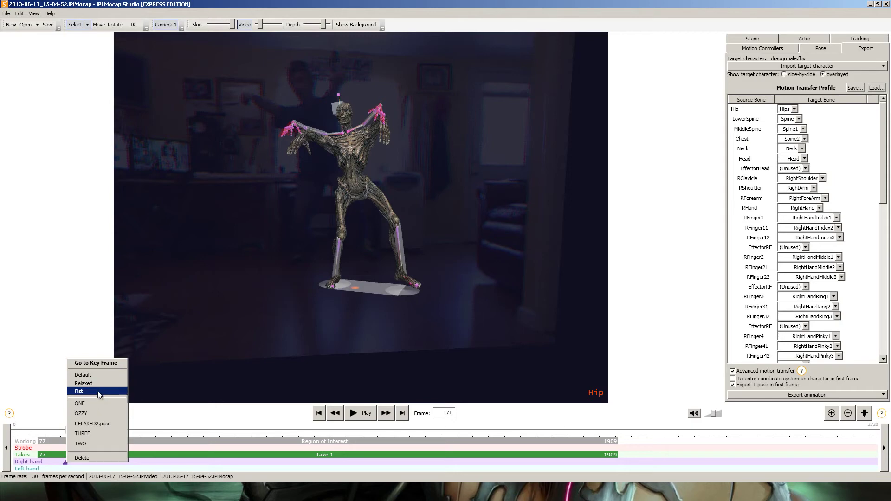
{"action": "left_click", "coordinate": [93, 424]}
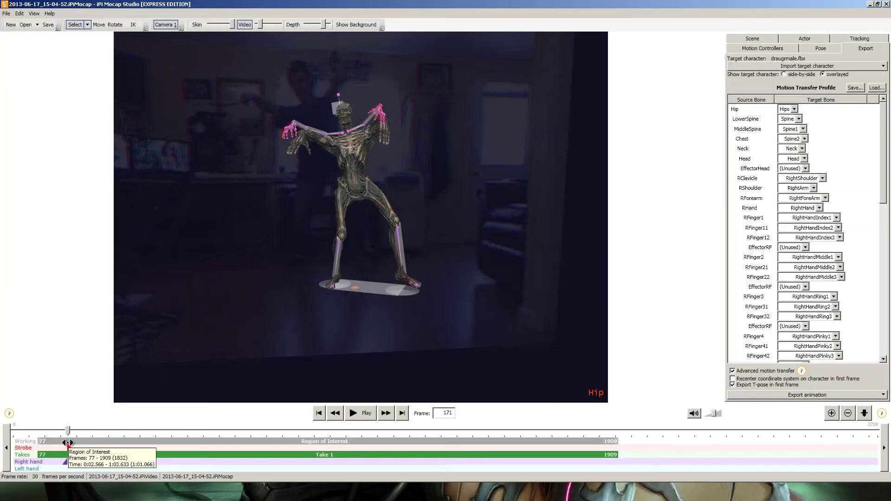
Step: Insert a left hand key frame at frame 179 and assign it the Fist pose
{"action": "left_click", "coordinate": [71, 433]}
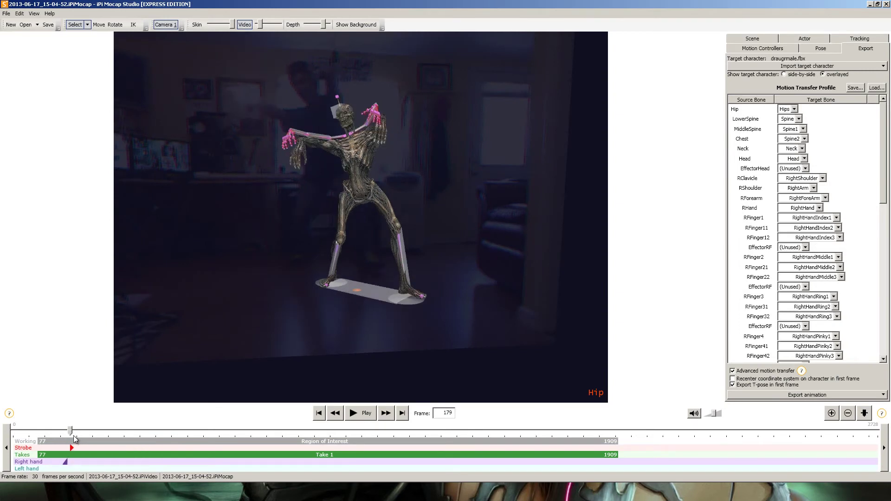
{"action": "scroll", "coordinate": [315, 160], "scroll_direction": "up", "scroll_amount": 2}
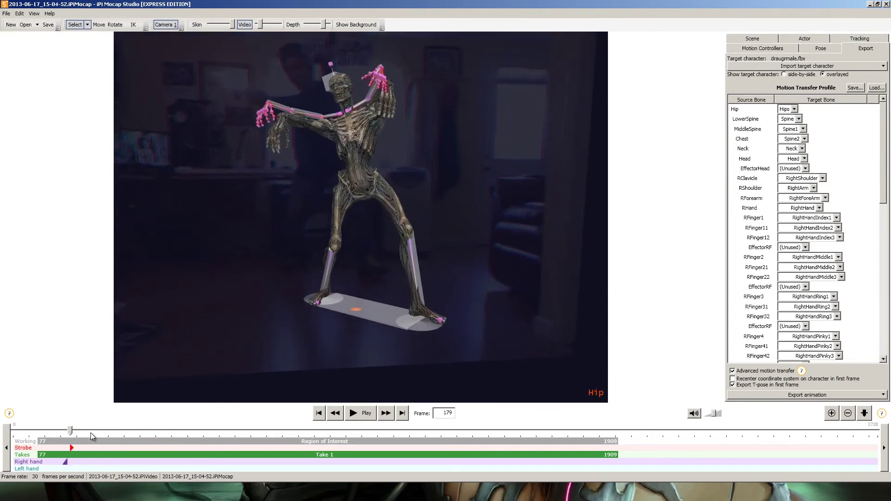
{"action": "right_click", "coordinate": [75, 467]}
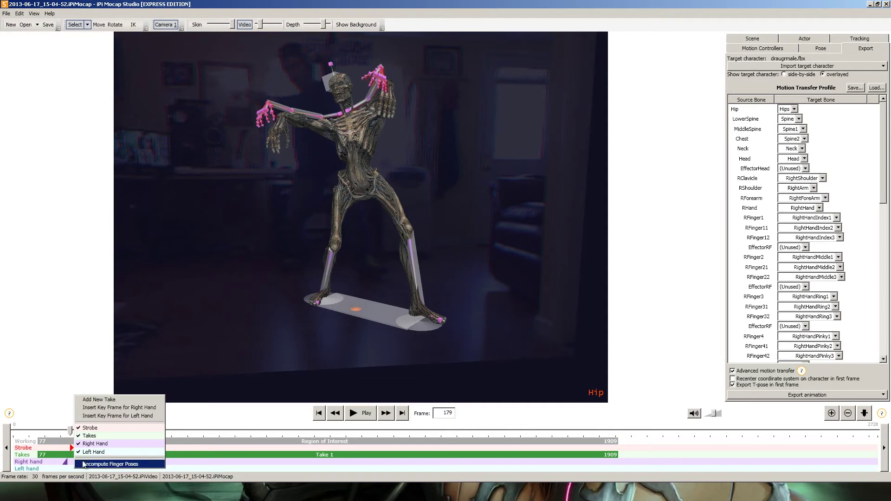
{"action": "left_click", "coordinate": [104, 416]}
{"action": "right_click", "coordinate": [68, 471]}
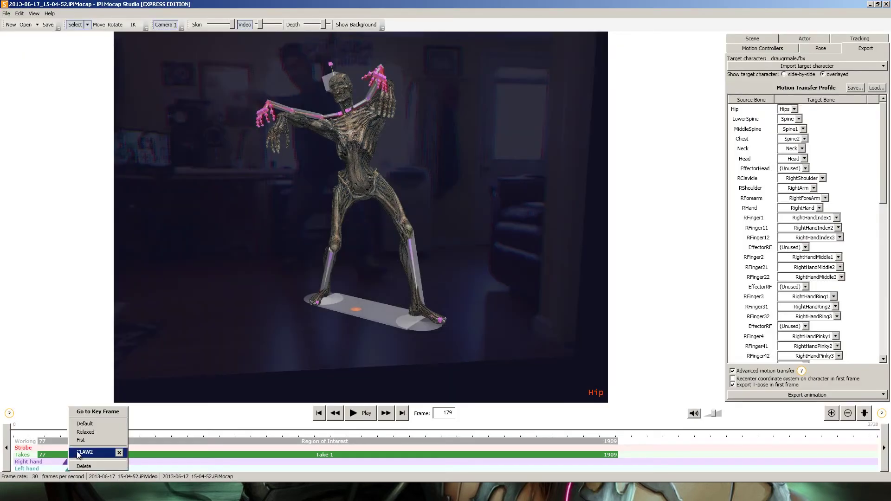
{"action": "left_click", "coordinate": [93, 440]}
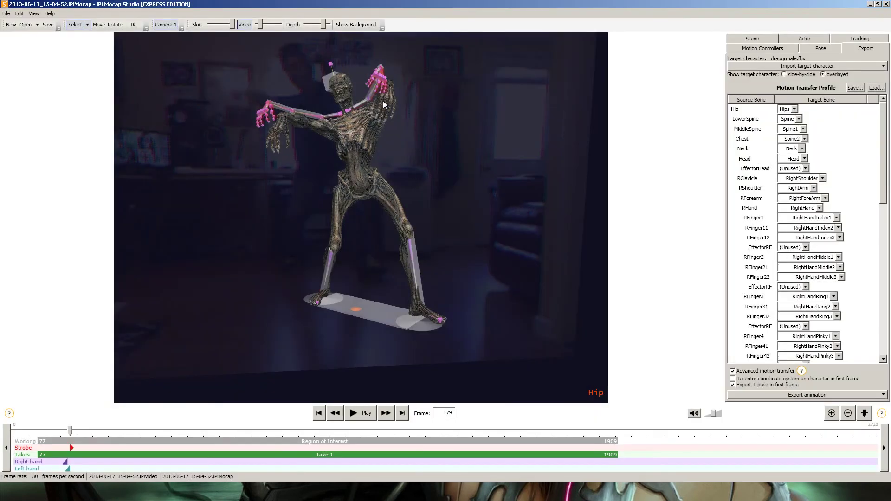
Step: Insert key frames for both the right hand and the left hand at frame 229
{"action": "mouse_move", "coordinate": [350, 188]}
{"action": "right_mouse_down"}
{"action": "mouse_move", "coordinate": [339, 188]}
{"action": "mouse_move", "coordinate": [355, 188]}
{"action": "right_mouse_up"}
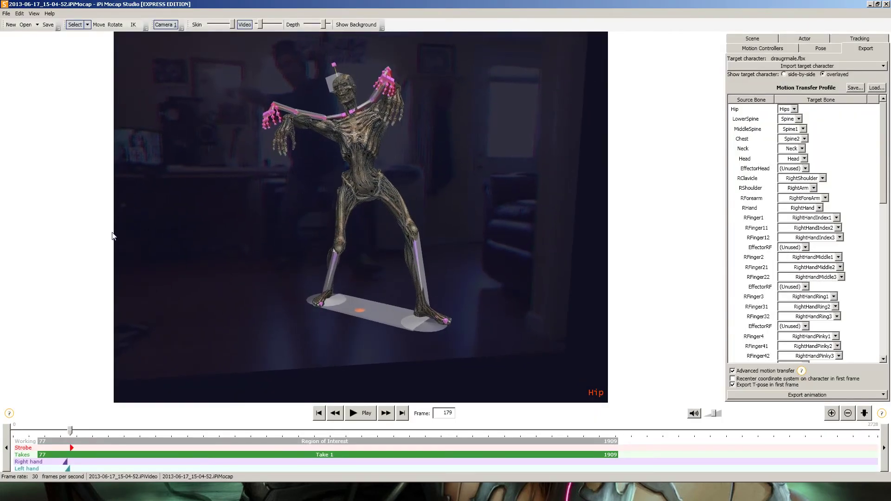
{"action": "mouse_move", "coordinate": [72, 433]}
{"action": "left_mouse_down"}
{"action": "mouse_move", "coordinate": [102, 438]}
{"action": "mouse_move", "coordinate": [88, 439]}
{"action": "left_mouse_up"}
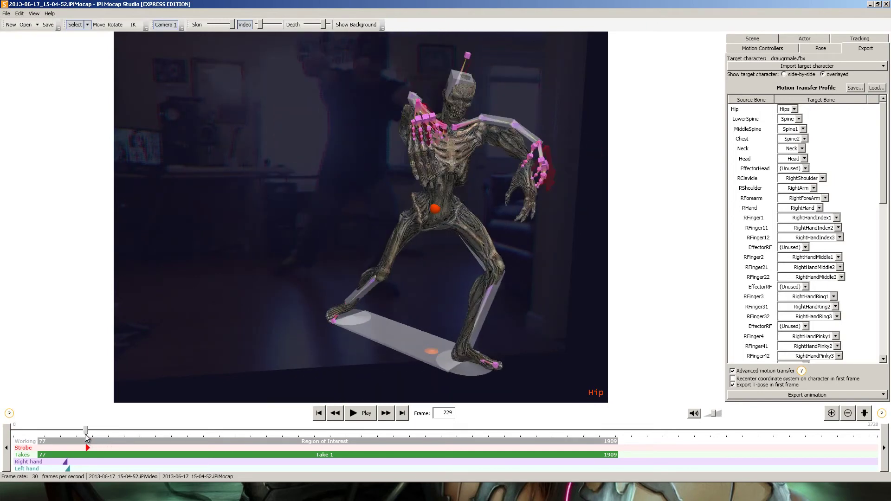
{"action": "right_click", "coordinate": [94, 461]}
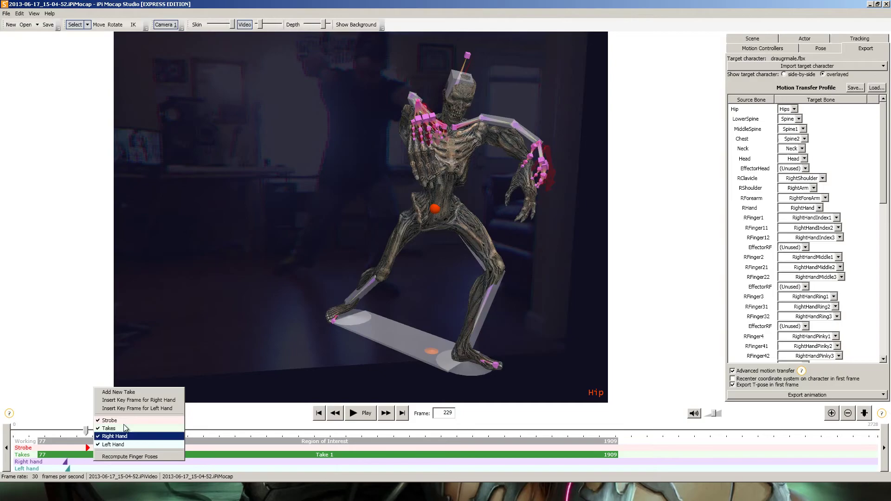
{"action": "left_click", "coordinate": [130, 400]}
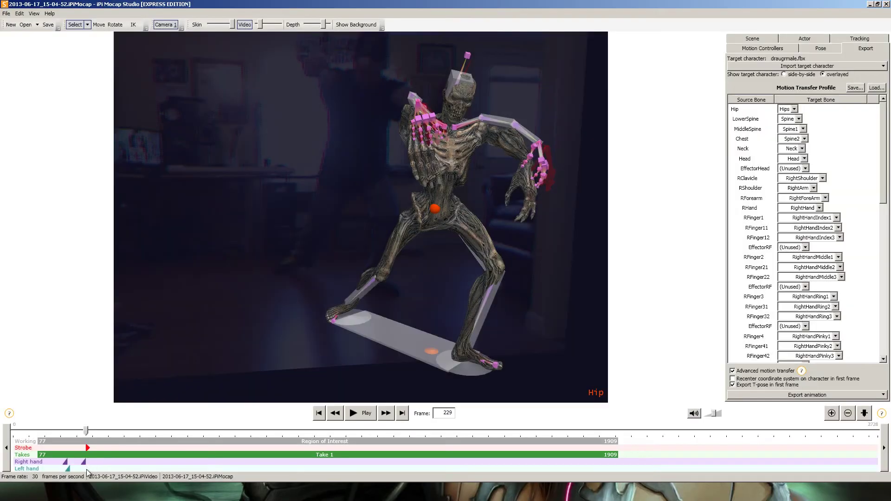
{"action": "right_click", "coordinate": [86, 469]}
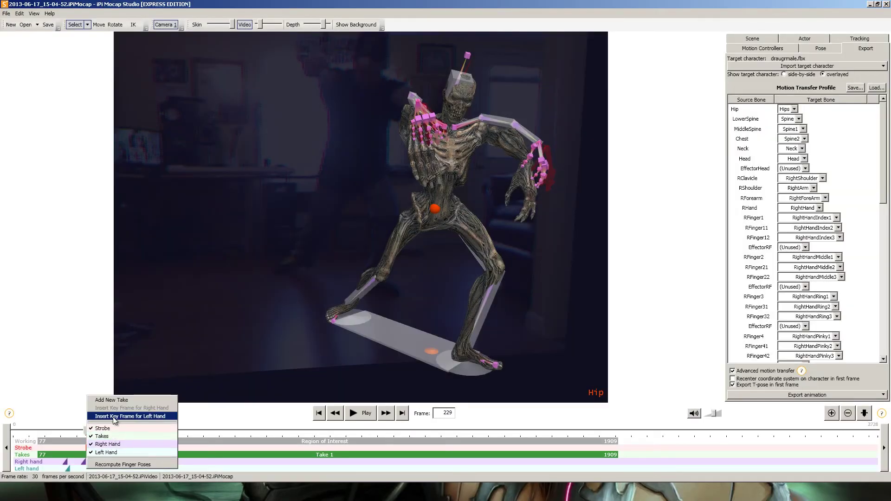
{"action": "left_click", "coordinate": [113, 417]}
Step: Load a saved pose from file to the clipboard, paste it at frame 229 and scrub to frame 310
{"action": "right_click", "coordinate": [85, 462]}
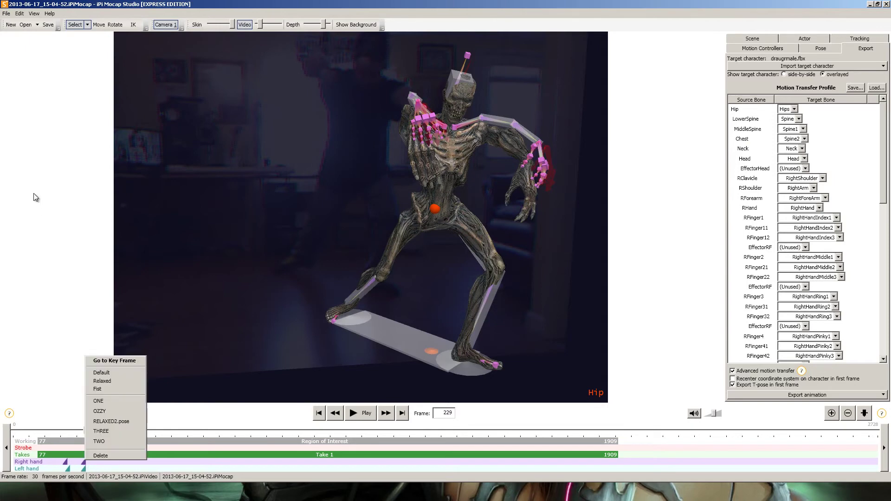
{"action": "left_click", "coordinate": [19, 14]}
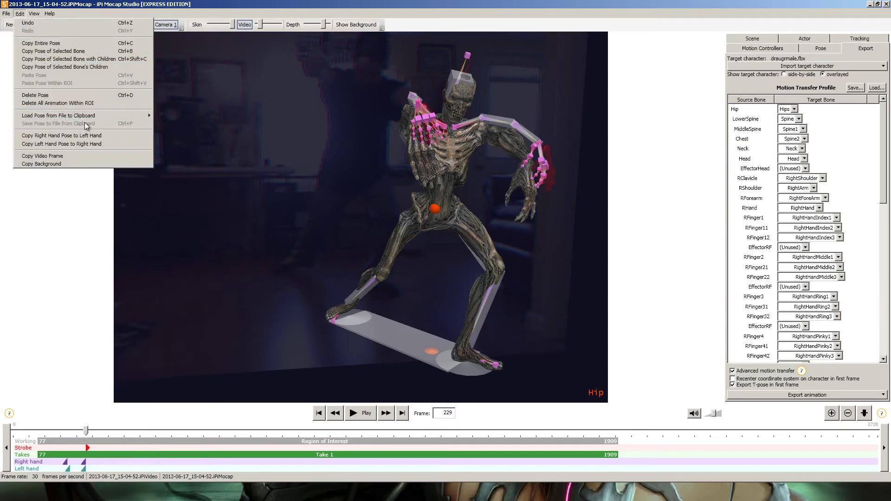
{"action": "mouse_move", "coordinate": [91, 119]}
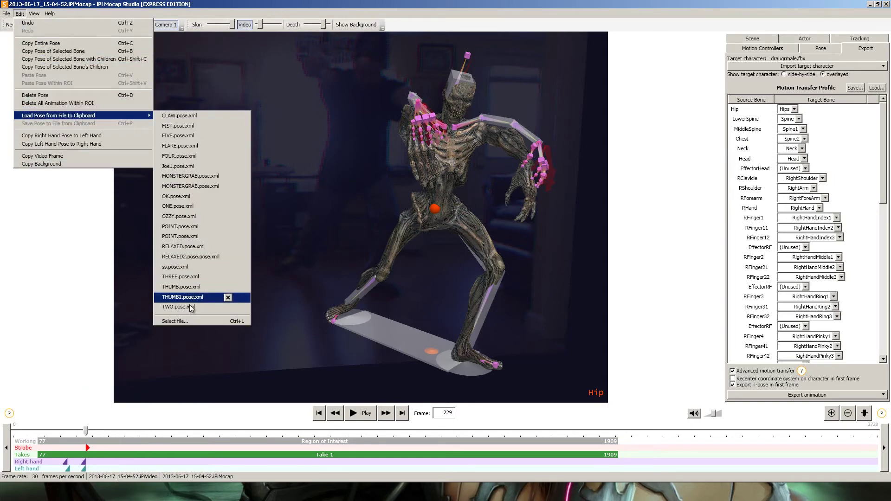
{"action": "left_click", "coordinate": [188, 320]}
{"action": "key", "text": "Return"}
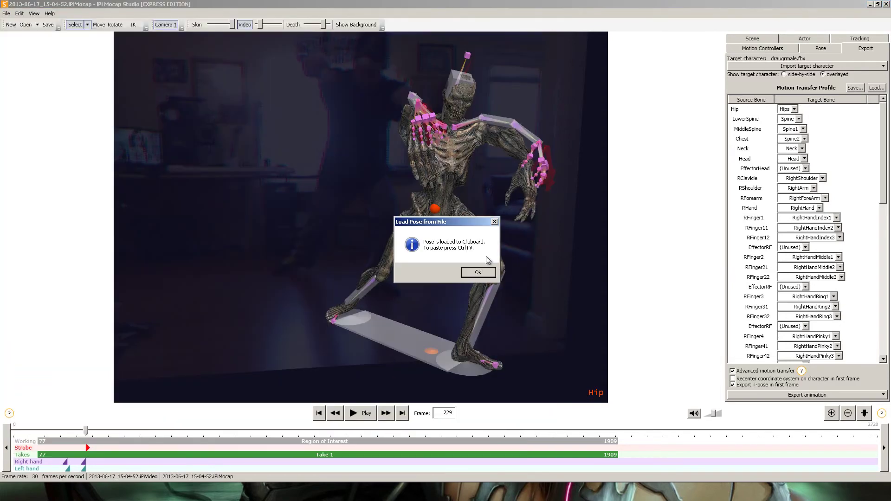
{"action": "left_click", "coordinate": [478, 273]}
{"action": "key", "text": "ctrl+v"}
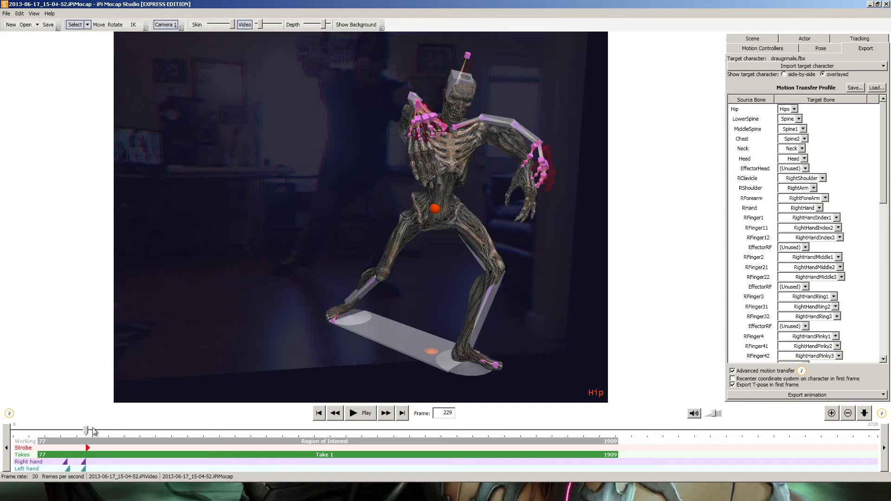
{"action": "left_click_drag", "start_coordinate": [87, 432], "coordinate": [114, 426]}
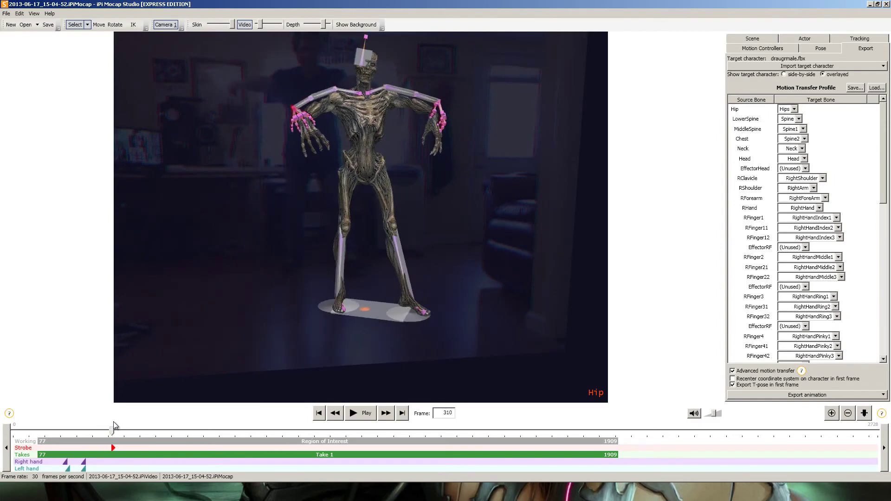
Step: Insert a right hand key frame at frame 310 and assign it the Fist pose
{"action": "right_click", "coordinate": [112, 465]}
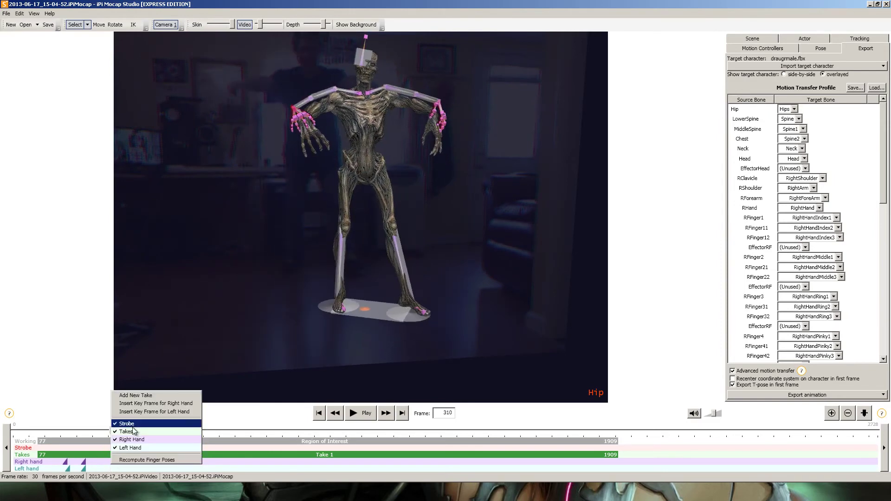
{"action": "left_click", "coordinate": [135, 404]}
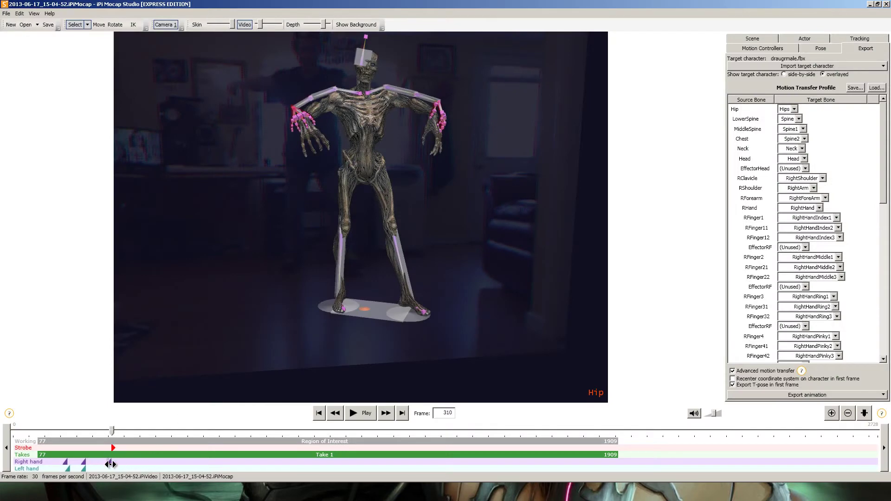
{"action": "right_click", "coordinate": [111, 464]}
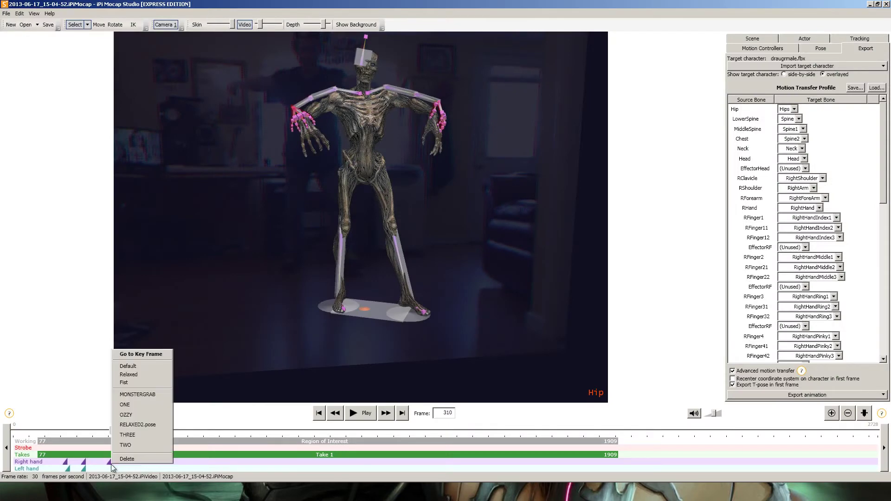
{"action": "left_click", "coordinate": [134, 381]}
Step: Insert a right hand key frame at frame 483 and assign it the Fist pose
{"action": "left_click_drag", "start_coordinate": [113, 433], "coordinate": [169, 430]}
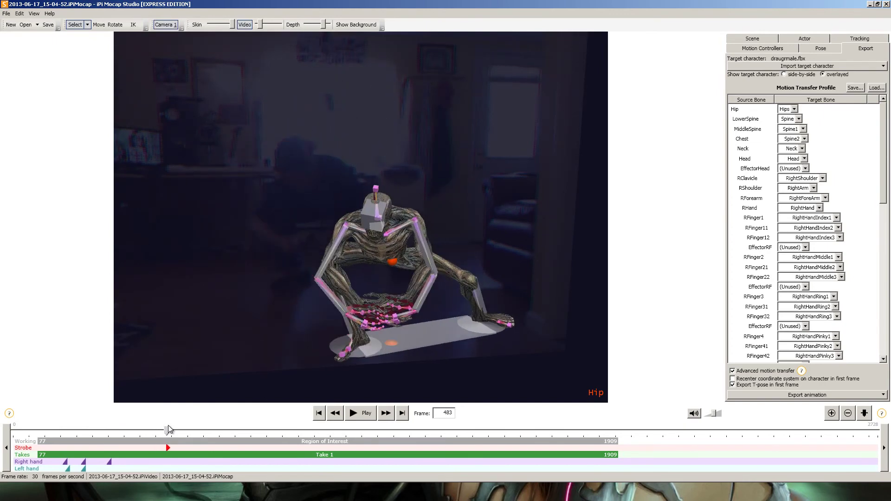
{"action": "right_click", "coordinate": [169, 449]}
{"action": "right_click", "coordinate": [168, 465]}
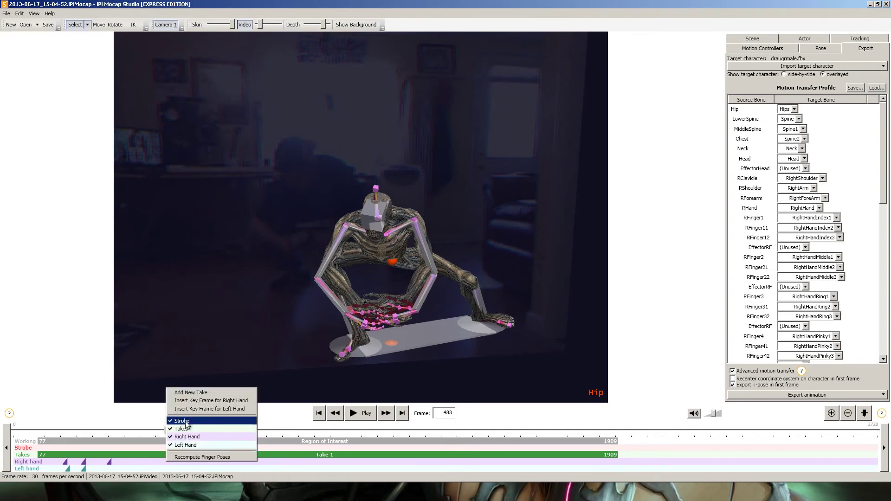
{"action": "left_click", "coordinate": [701, 449]}
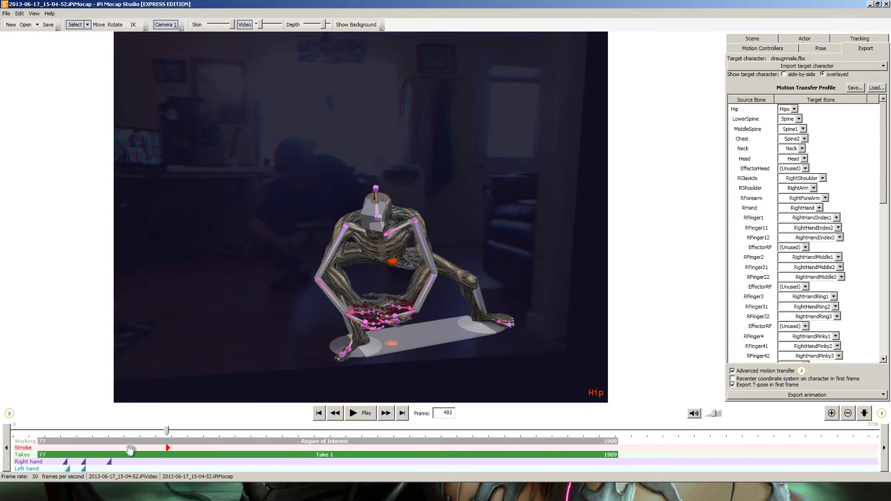
{"action": "right_click", "coordinate": [161, 464]}
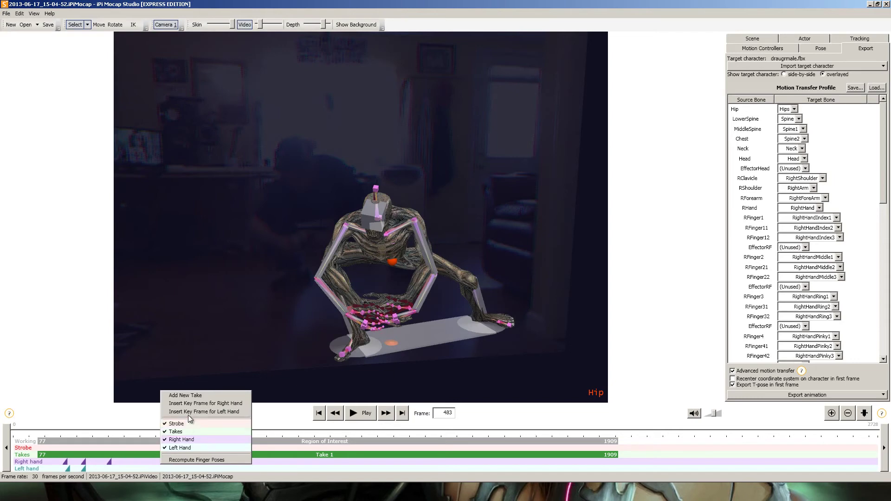
{"action": "left_click", "coordinate": [205, 404]}
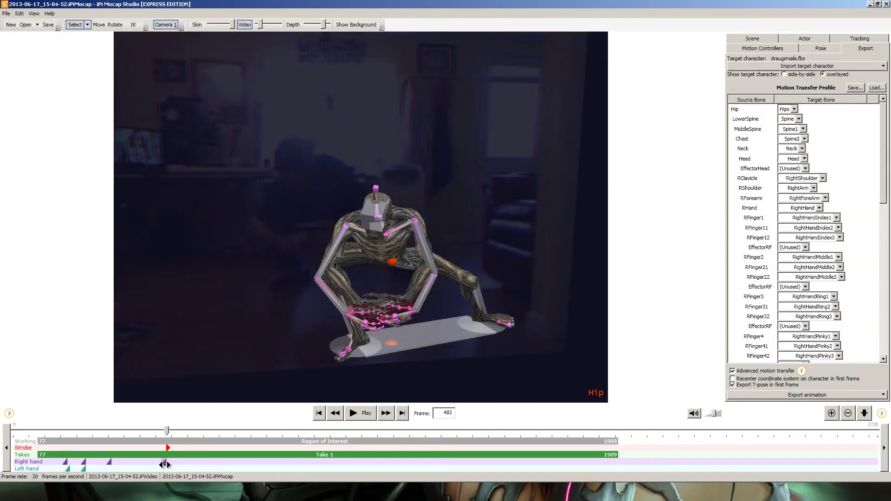
{"action": "right_click", "coordinate": [165, 459]}
{"action": "right_click", "coordinate": [165, 461]}
{"action": "left_click", "coordinate": [194, 378]}
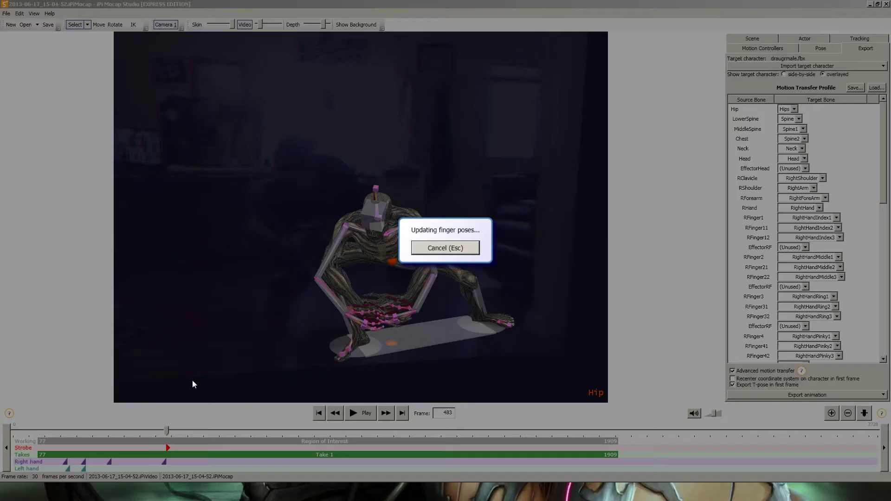
Step: Insert a left hand key frame at frame 483 and assign it the Fist pose
{"action": "right_click", "coordinate": [163, 468]}
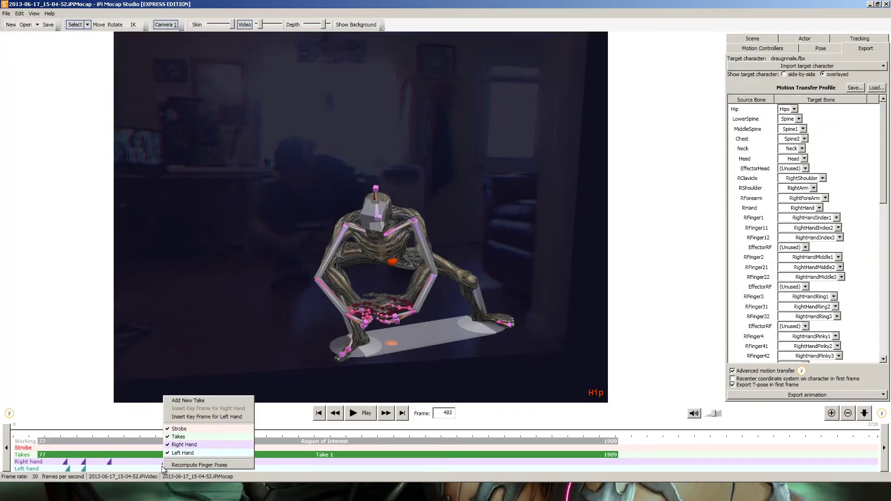
{"action": "left_click", "coordinate": [190, 416]}
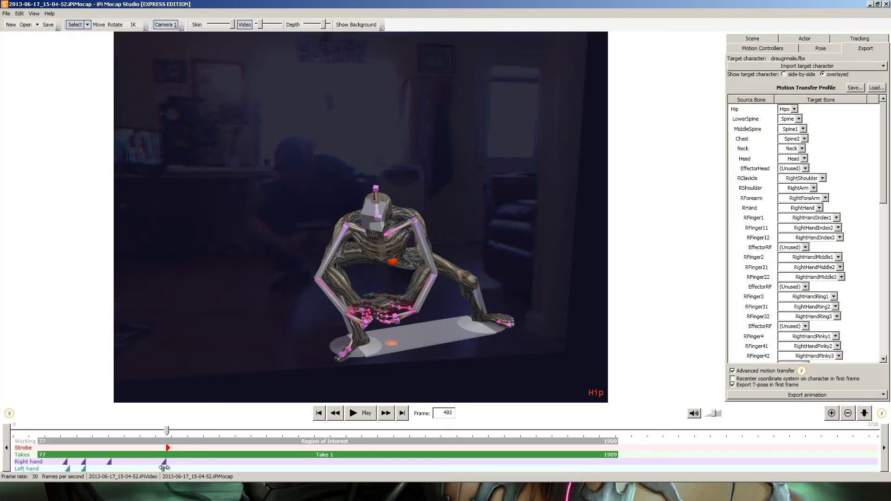
{"action": "right_click", "coordinate": [165, 469]}
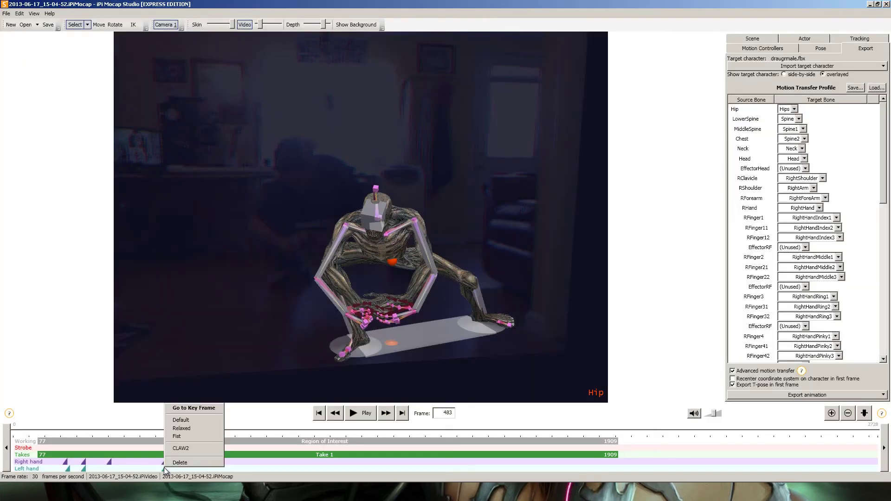
{"action": "left_click", "coordinate": [188, 436]}
Step: Insert key frames for both the right hand and the left hand at frame 1010
{"action": "left_click_drag", "start_coordinate": [169, 434], "coordinate": [304, 437]}
{"action": "left_click_drag", "start_coordinate": [313, 436], "coordinate": [337, 435]}
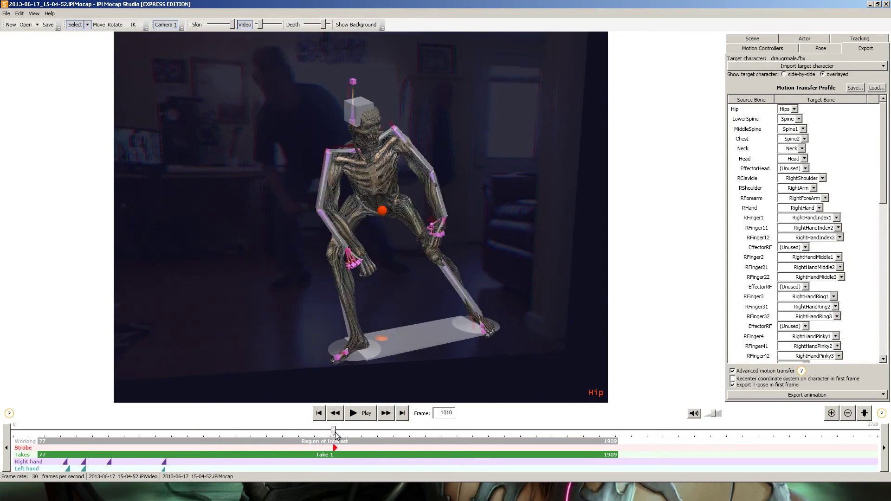
{"action": "right_click", "coordinate": [329, 462]}
{"action": "key", "text": "Escape"}
{"action": "right_click", "coordinate": [332, 465]}
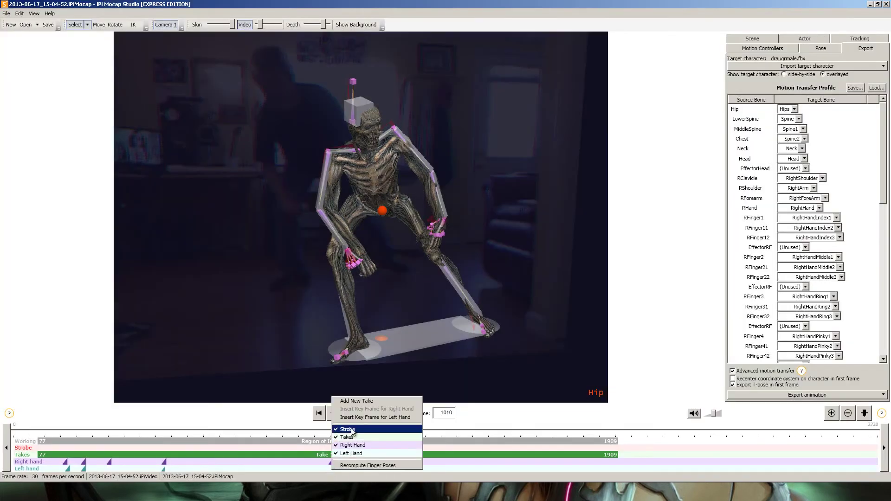
{"action": "left_click", "coordinate": [367, 417]}
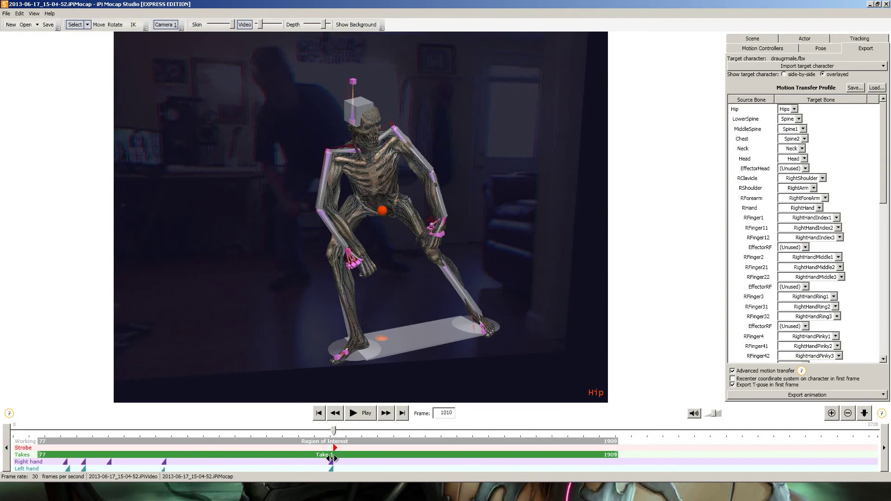
Step: Assign the Relaxed pose to the right hand and left hand key frames at frame 1010
{"action": "right_click", "coordinate": [331, 460]}
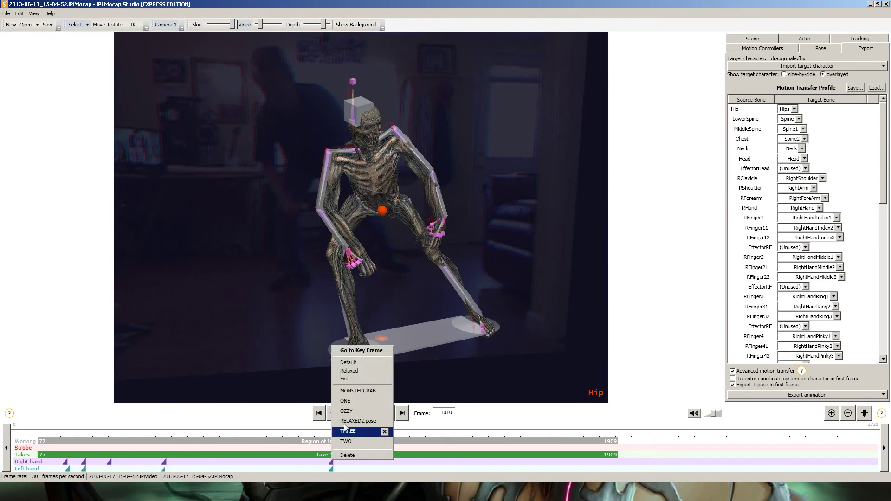
{"action": "left_click", "coordinate": [357, 371]}
{"action": "right_click", "coordinate": [331, 468]}
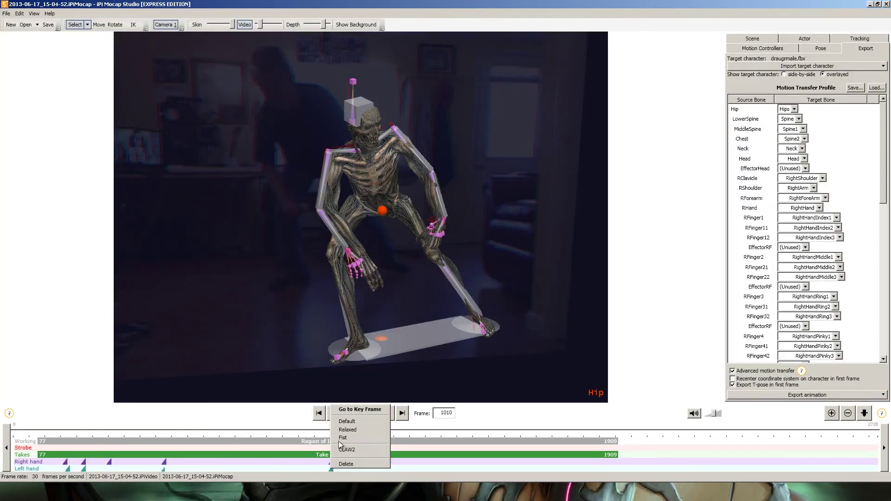
{"action": "left_click", "coordinate": [337, 439]}
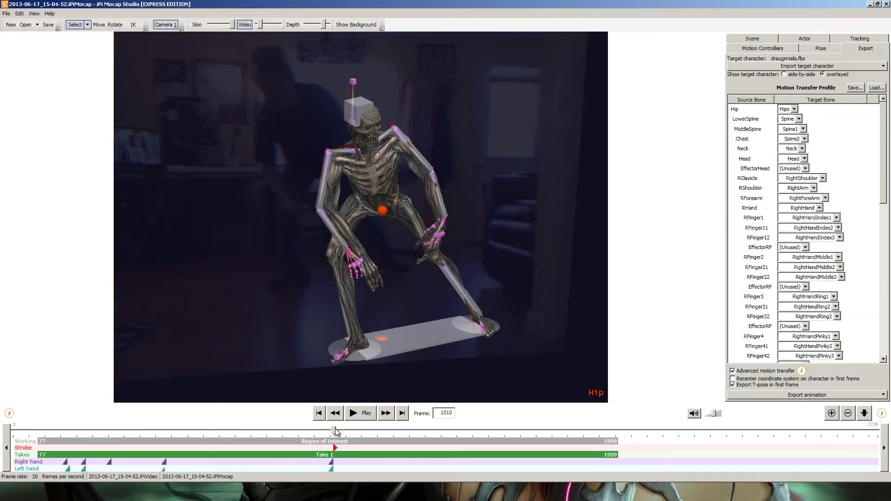
Step: Insert a right hand key frame at frame 1282 and assign it the MONSTERGRAB pose
{"action": "left_click_drag", "start_coordinate": [336, 432], "coordinate": [423, 446]}
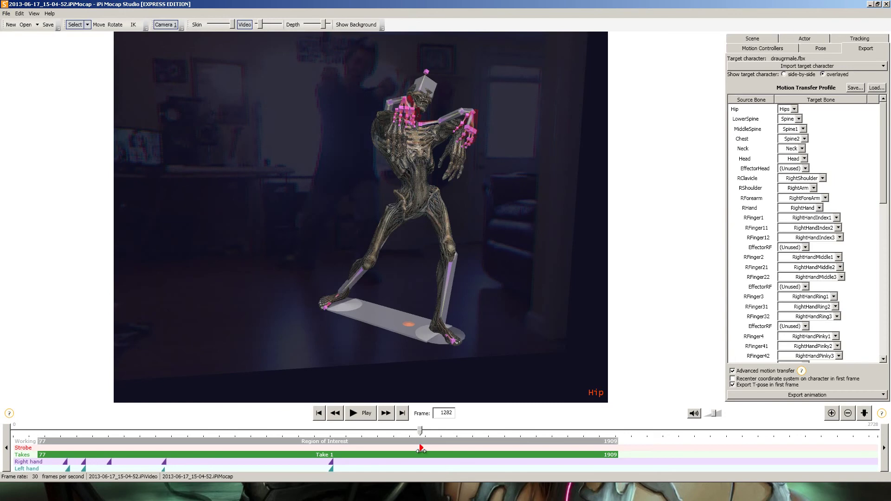
{"action": "right_click", "coordinate": [422, 467]}
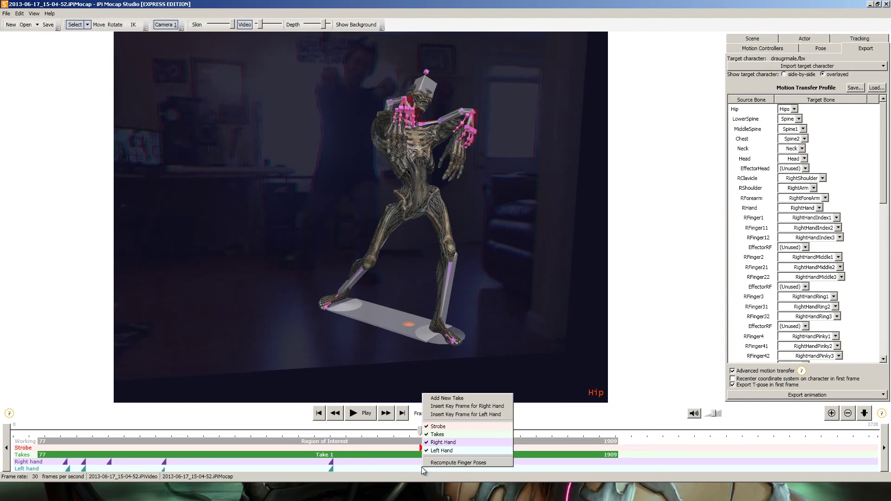
{"action": "left_click", "coordinate": [464, 406]}
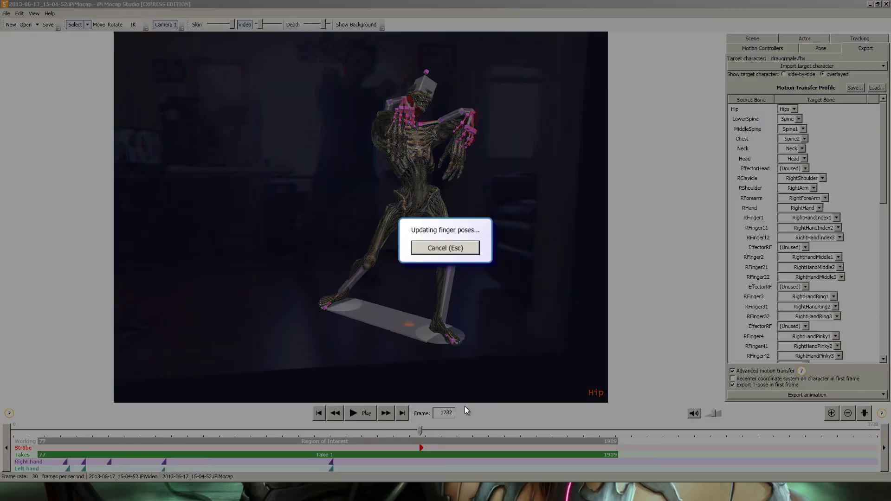
{"action": "left_click", "coordinate": [419, 462]}
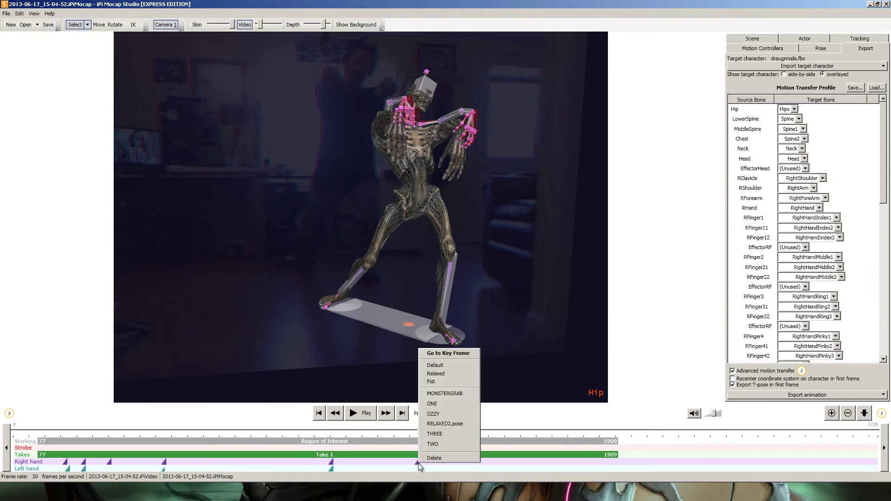
{"action": "left_click", "coordinate": [445, 394]}
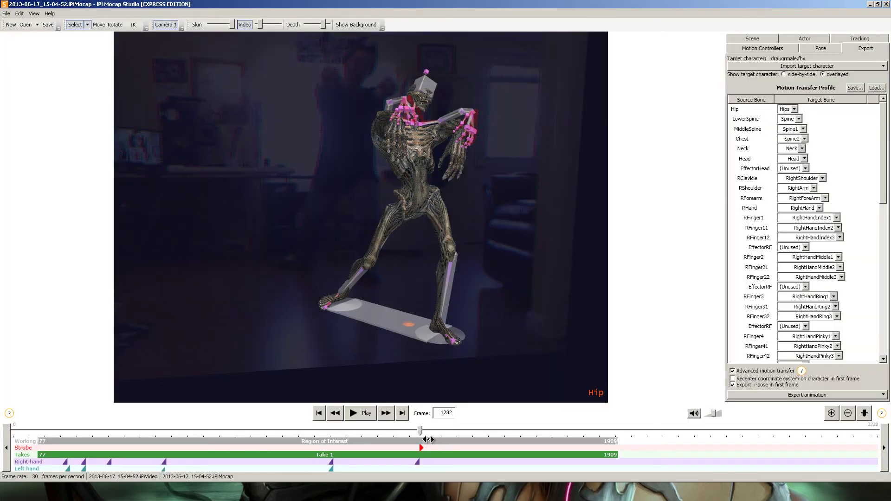
Step: Insert a left hand key frame at frame 1316 and assign it the Fist pose
{"action": "left_click_drag", "start_coordinate": [419, 430], "coordinate": [431, 436]}
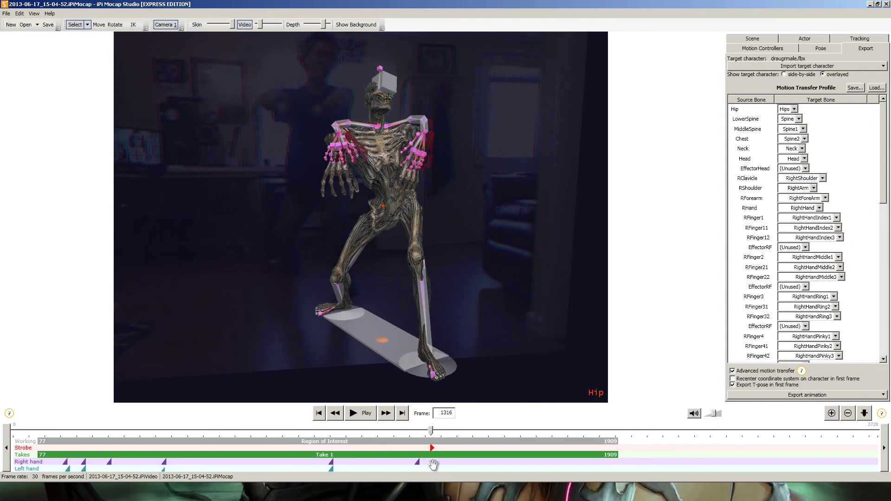
{"action": "right_click", "coordinate": [433, 467]}
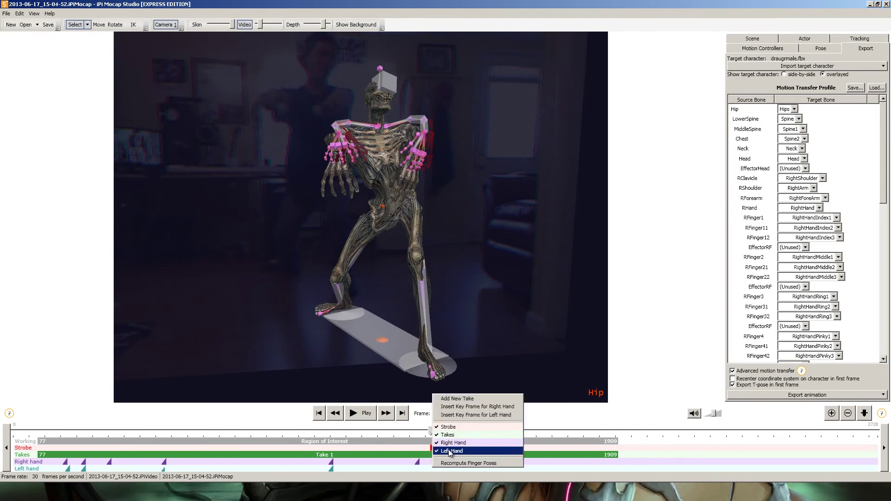
{"action": "left_click", "coordinate": [465, 415]}
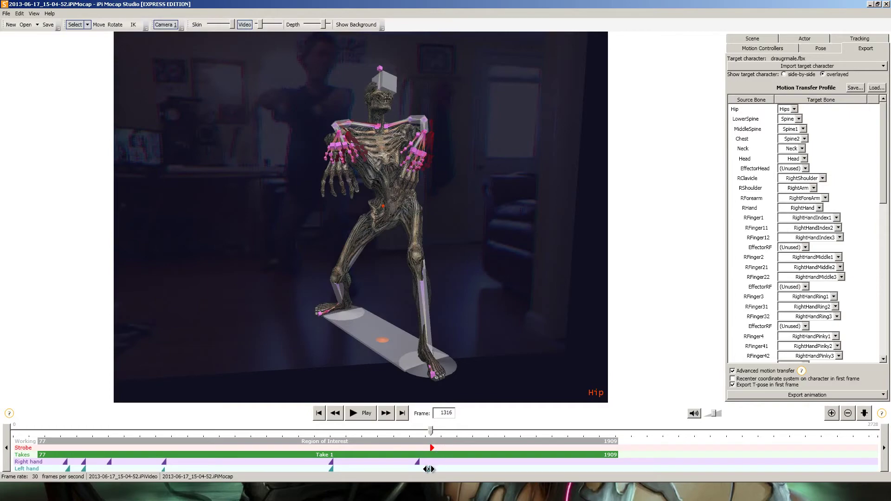
{"action": "right_click", "coordinate": [428, 468]}
{"action": "left_click", "coordinate": [441, 438]}
Step: Scrub through the rest of the take to about frame 1750 and review the available animation export formats
{"action": "left_click_drag", "start_coordinate": [435, 435], "coordinate": [529, 442]}
{"action": "scroll", "coordinate": [337, 253], "scroll_direction": "down", "scroll_amount": 3}
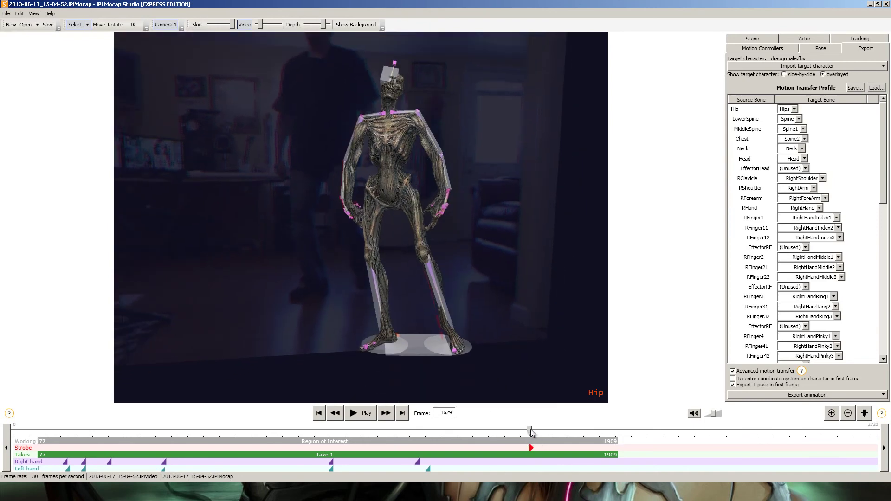
{"action": "left_click_drag", "start_coordinate": [532, 432], "coordinate": [567, 420]}
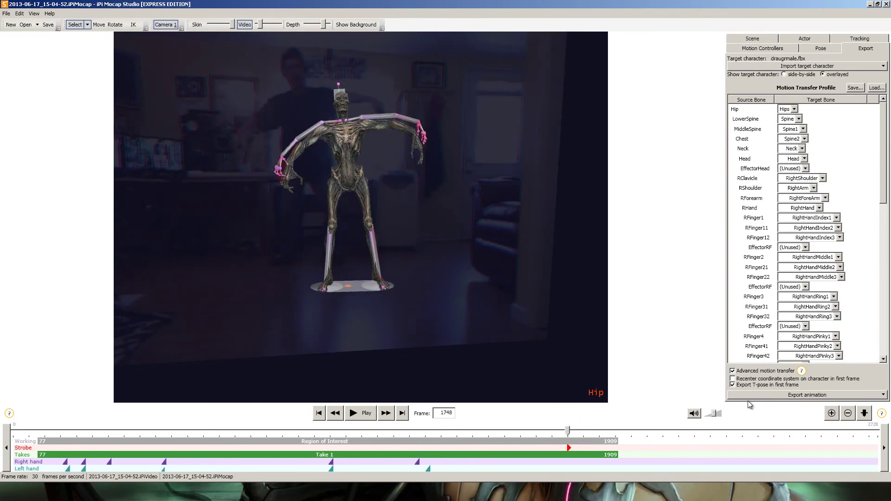
{"action": "left_click", "coordinate": [747, 396]}
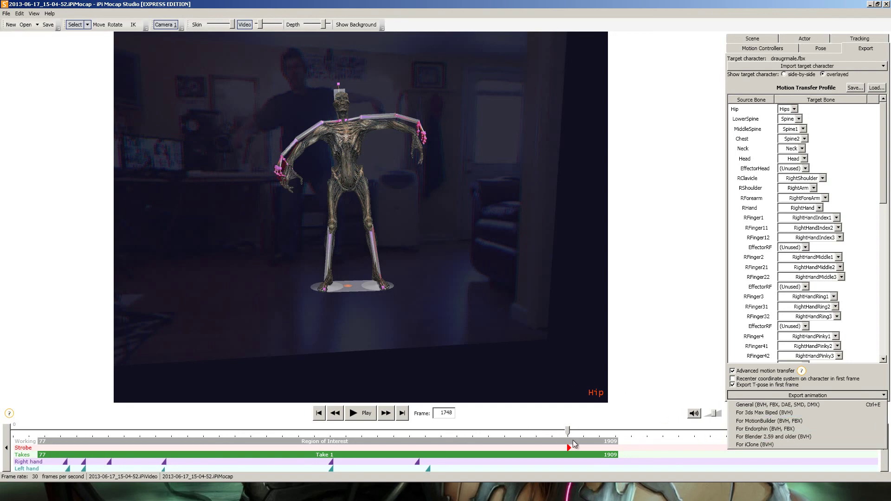
{"action": "left_click_drag", "start_coordinate": [571, 434], "coordinate": [572, 433]}
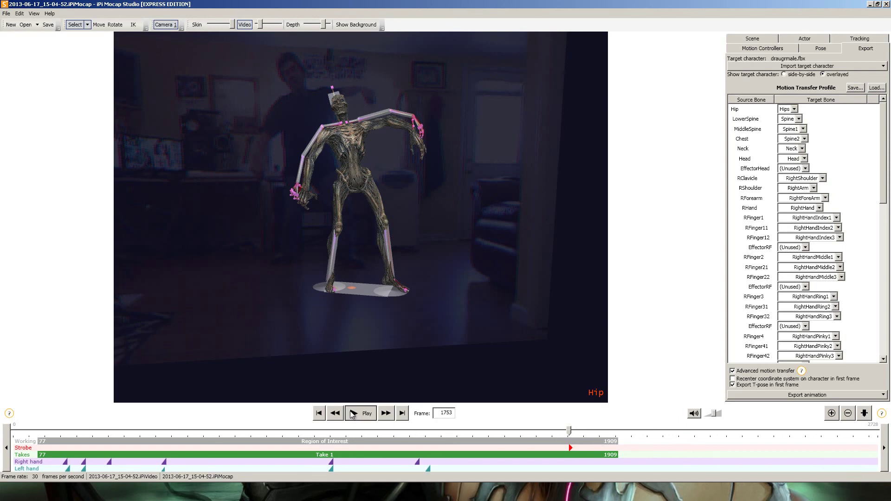
Step: Play the take from the start of the region of interest and hide the bones in the viewport
{"action": "left_click", "coordinate": [352, 414]}
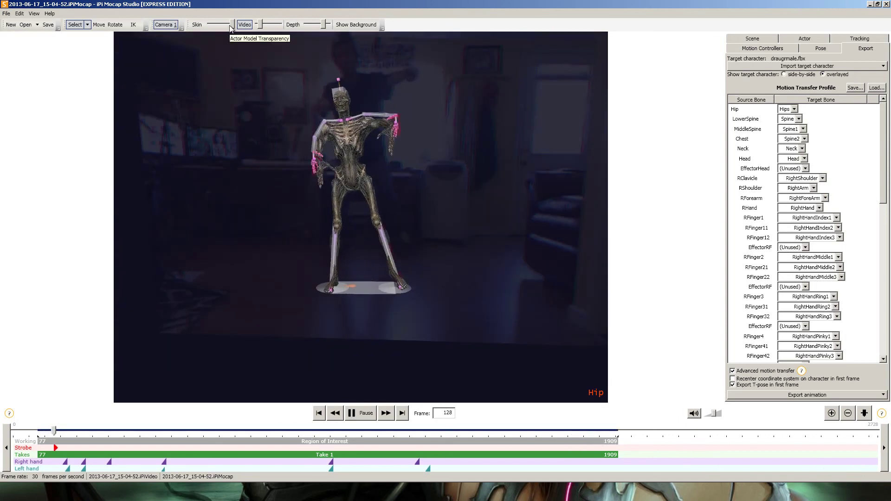
{"action": "left_click", "coordinate": [231, 26]}
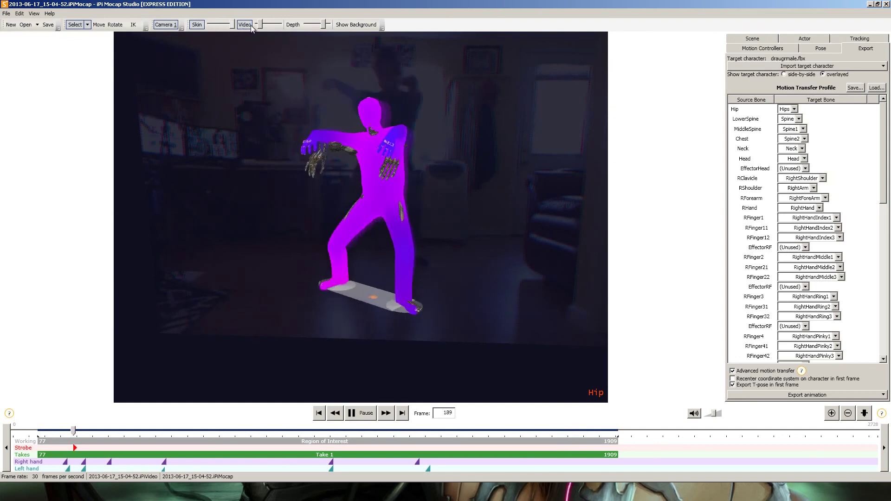
{"action": "left_click", "coordinate": [250, 26]}
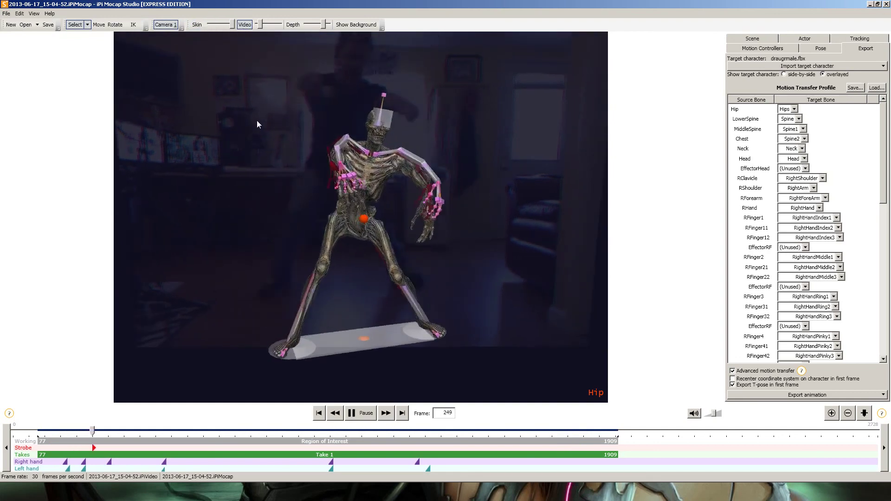
{"action": "left_click", "coordinate": [34, 13]}
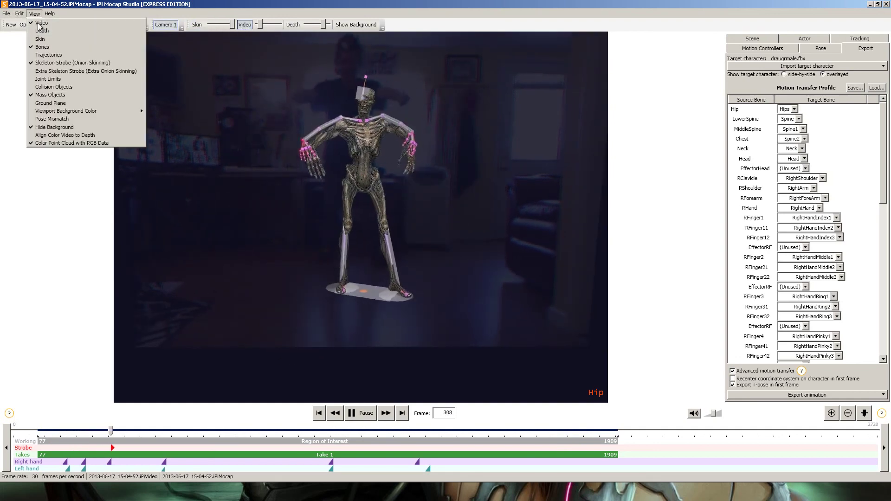
{"action": "left_click", "coordinate": [42, 46]}
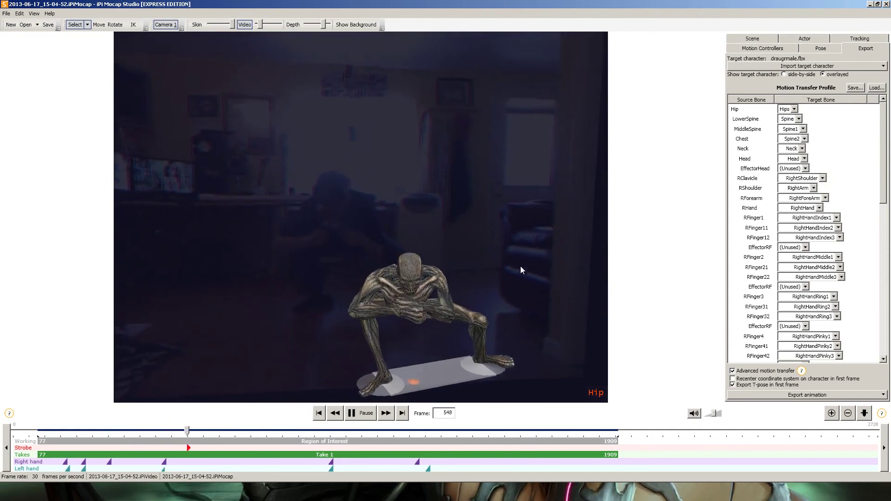
Step: Show the target character side-by-side with the actor, displaying the actor as a semi-transparent skin together with the depth data
{"action": "left_click", "coordinate": [784, 74]}
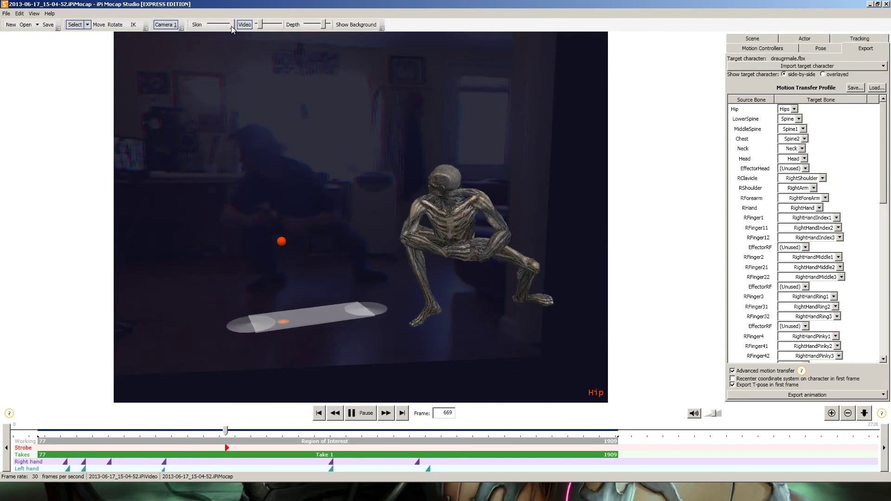
{"action": "left_click_drag", "start_coordinate": [227, 25], "coordinate": [214, 23]}
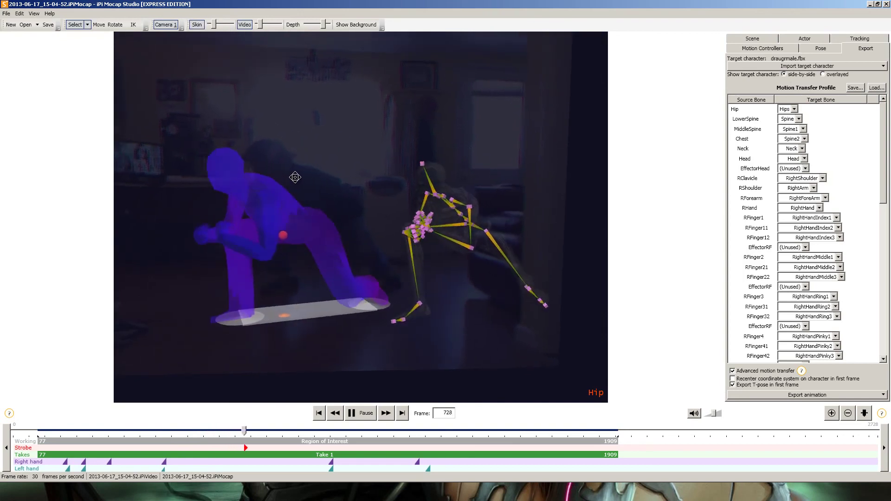
{"action": "left_click", "coordinate": [34, 13]}
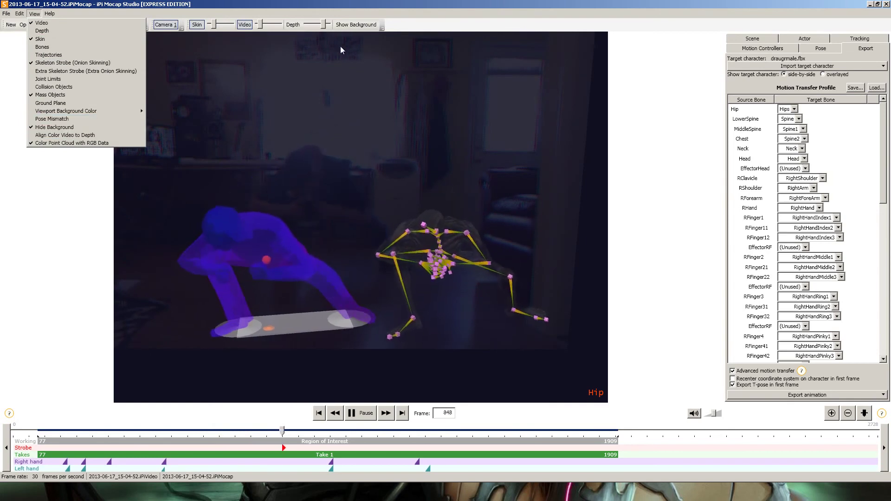
{"action": "left_click", "coordinate": [354, 24]}
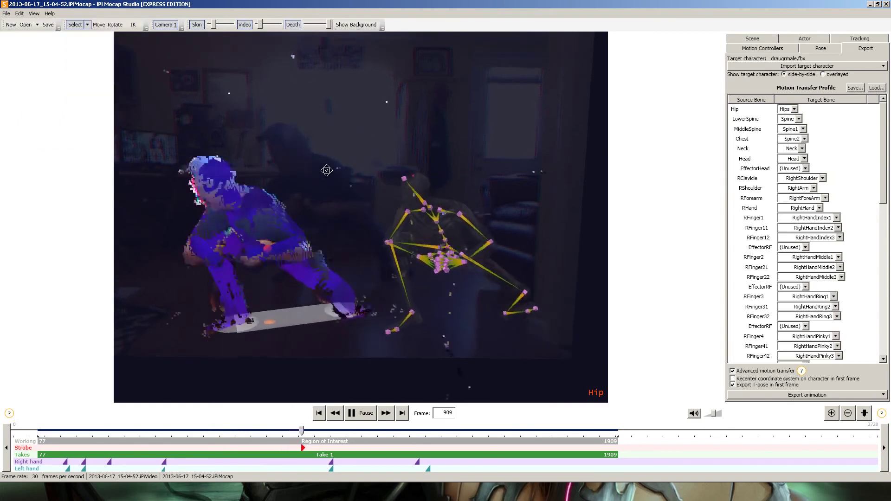